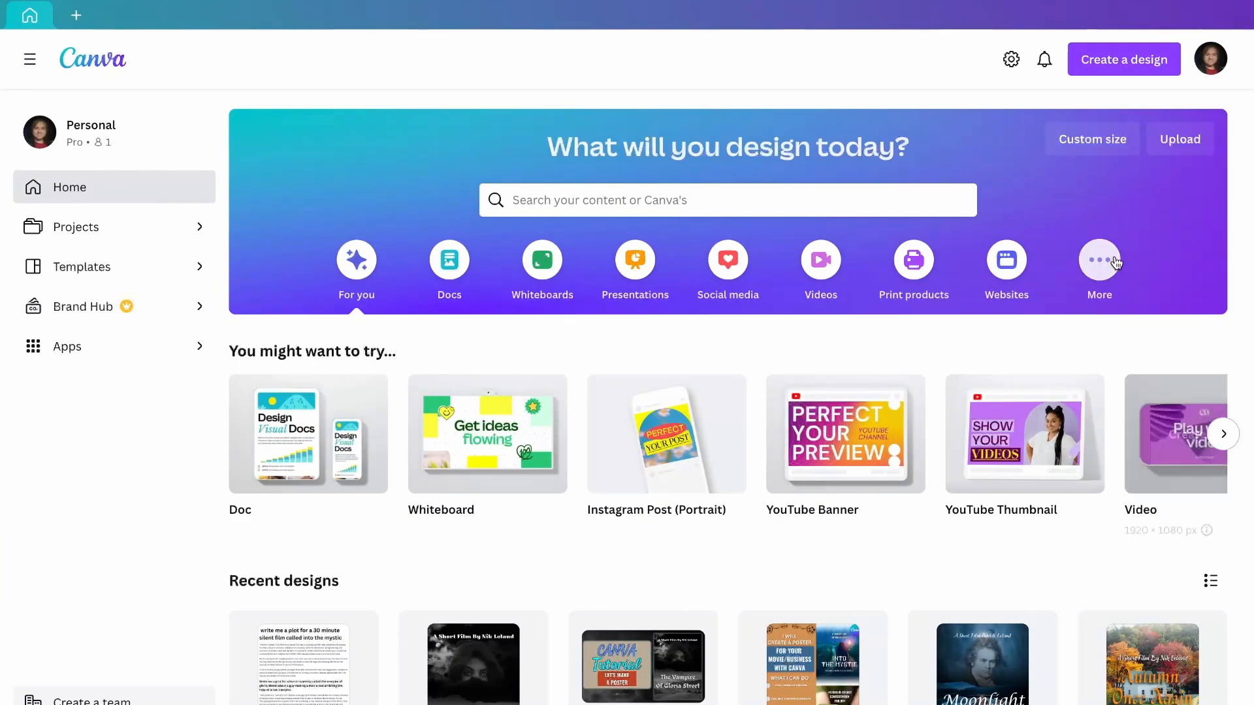
# Create a blank custom-size design of 8 × 11 in.
pyautogui.click(1125, 66)
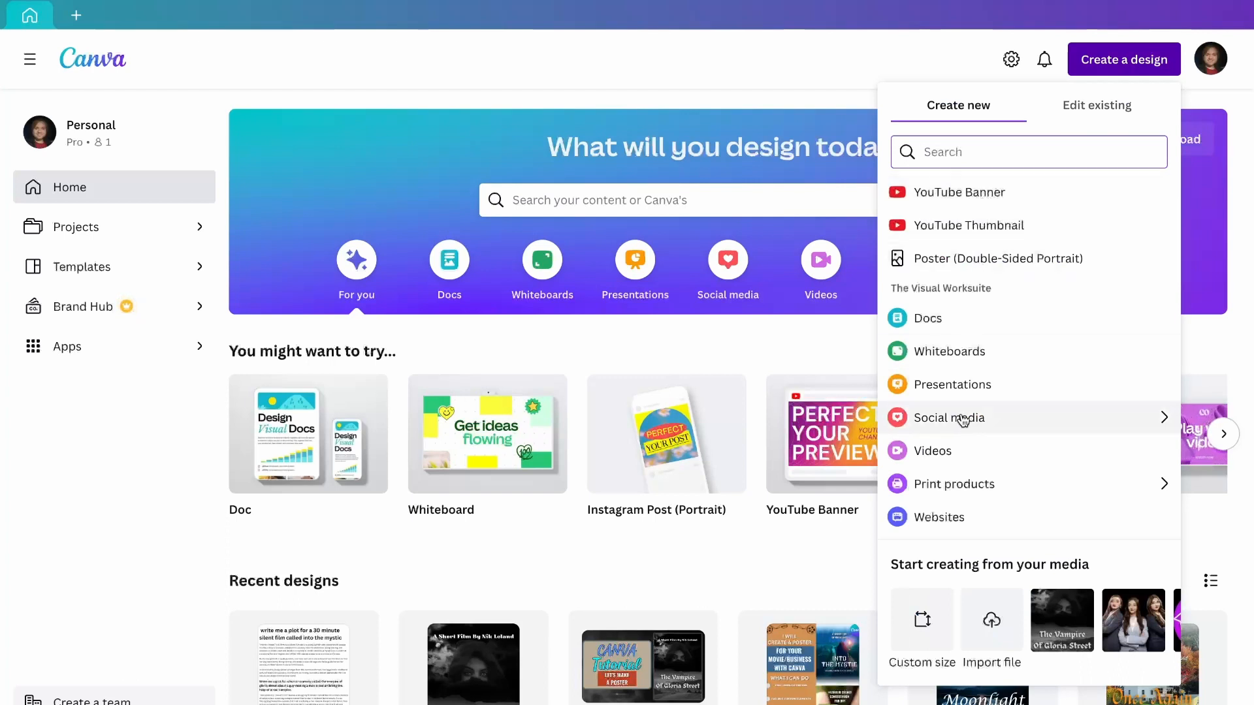
pyautogui.scroll(-1, 969, 416)
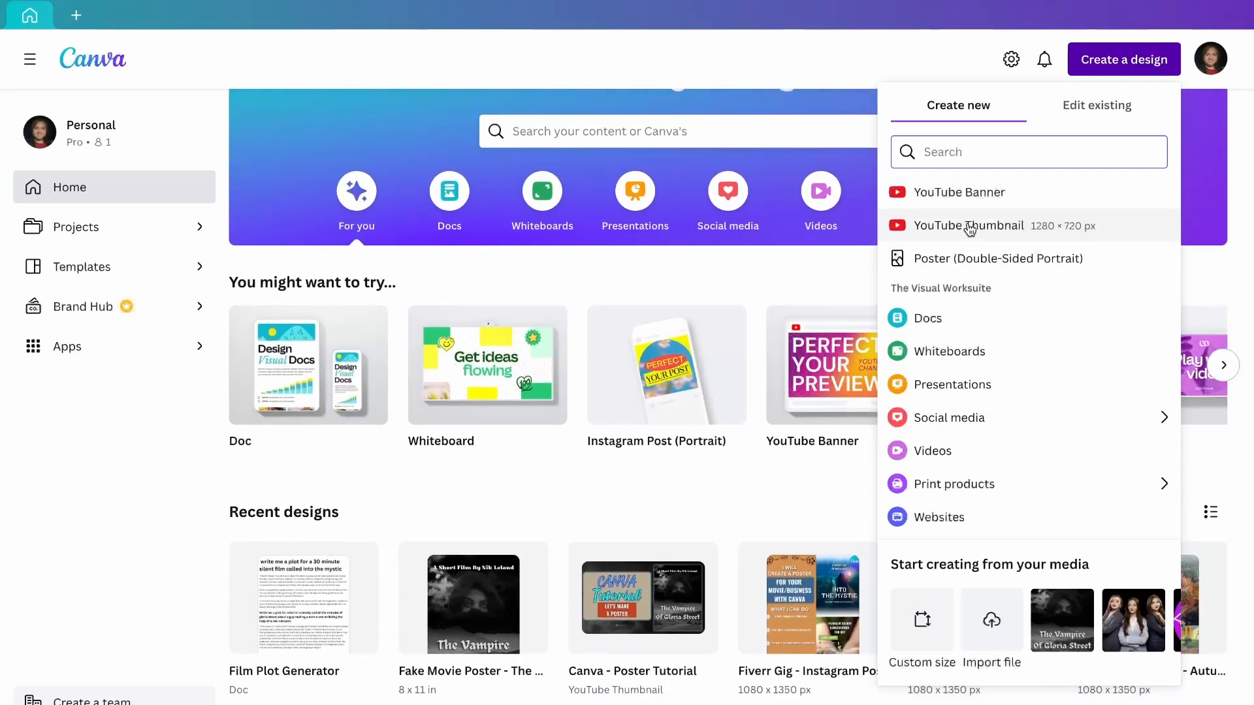
pyautogui.click(1209, 215)
pyautogui.scroll(1, 1209, 216)
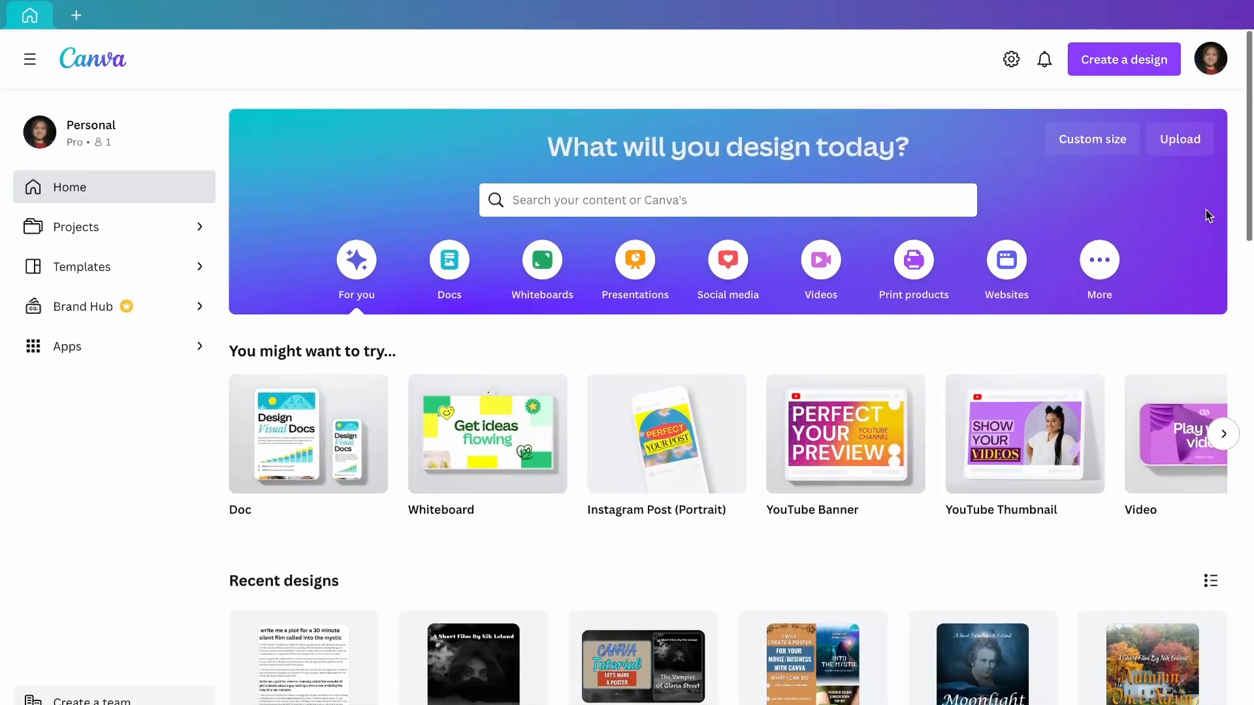
pyautogui.click(1114, 147)
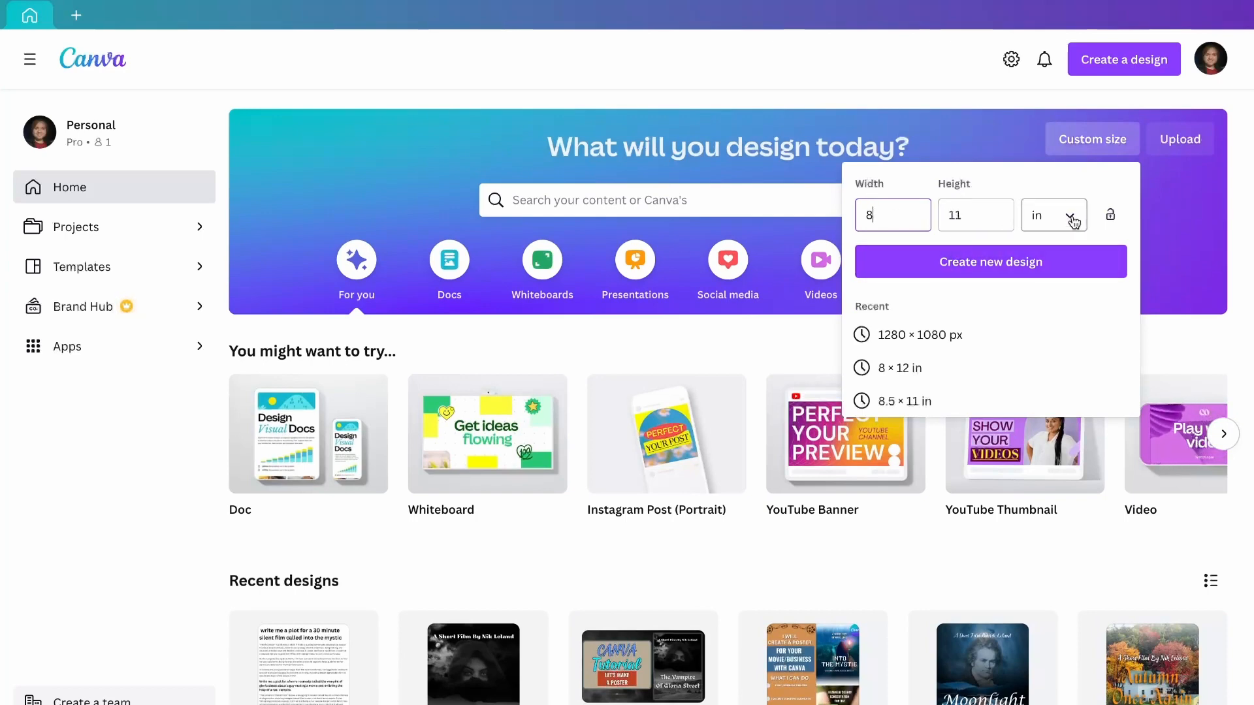
pyautogui.click(1027, 263)
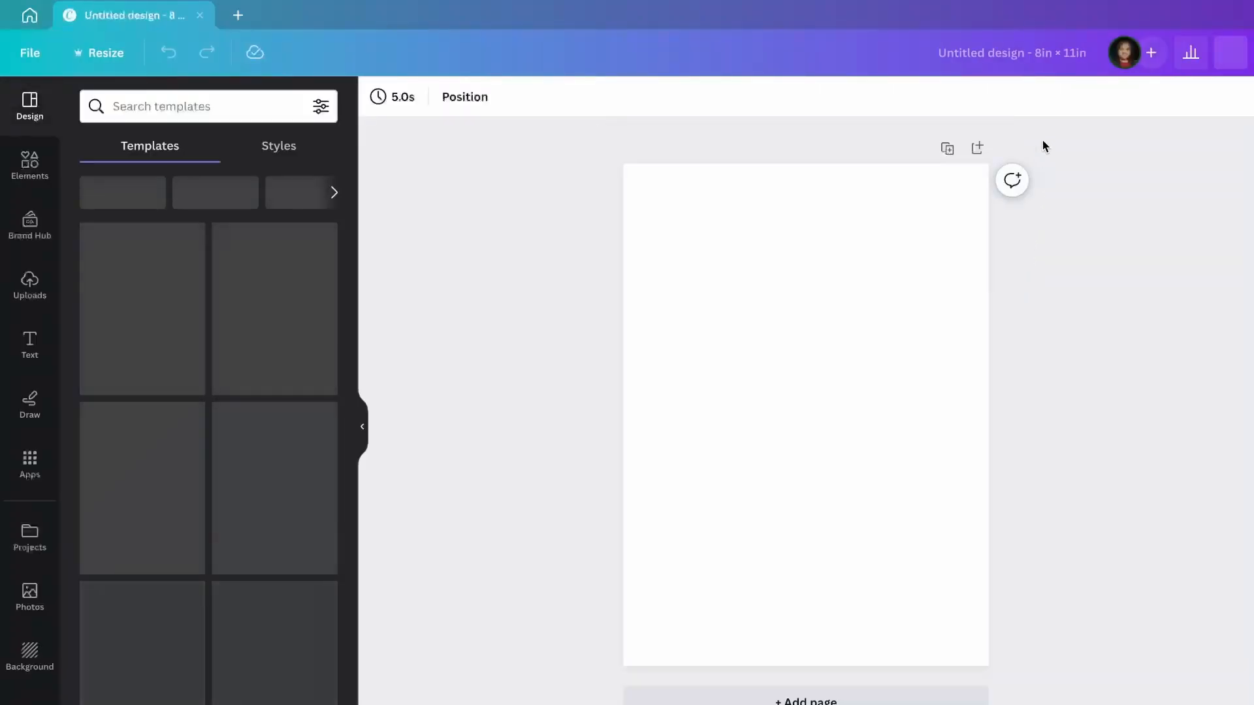
# Rename the design to 'Practice Poster'.
pyautogui.click(1005, 55)
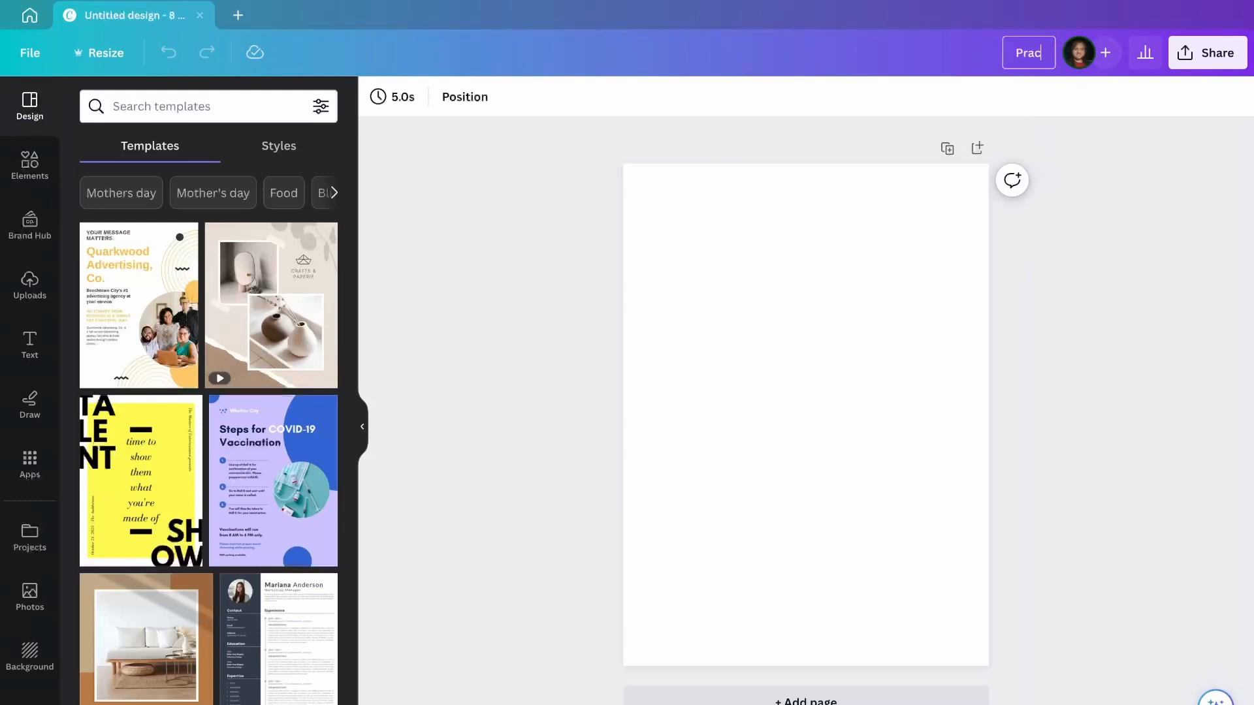
pyautogui.write('Practice Poster')
pyautogui.press('Return')
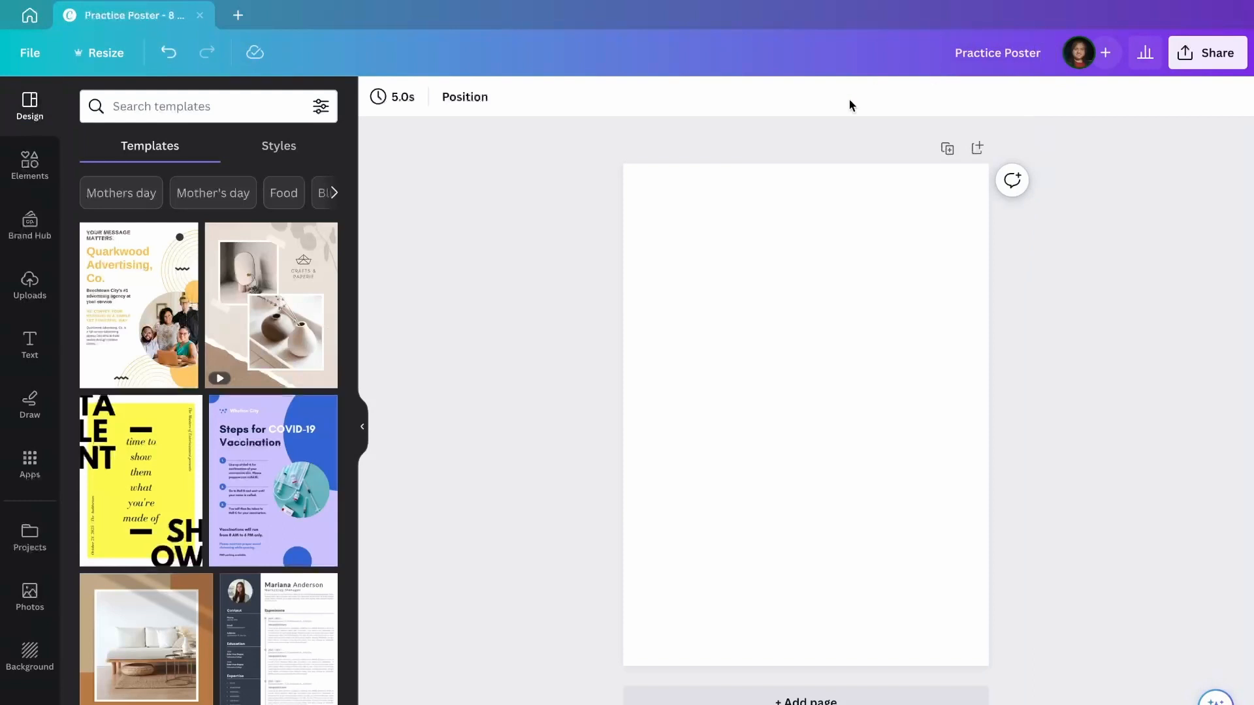
# Add the dark moon-forest photo from recently used elements to the page.
pyautogui.click(30, 168)
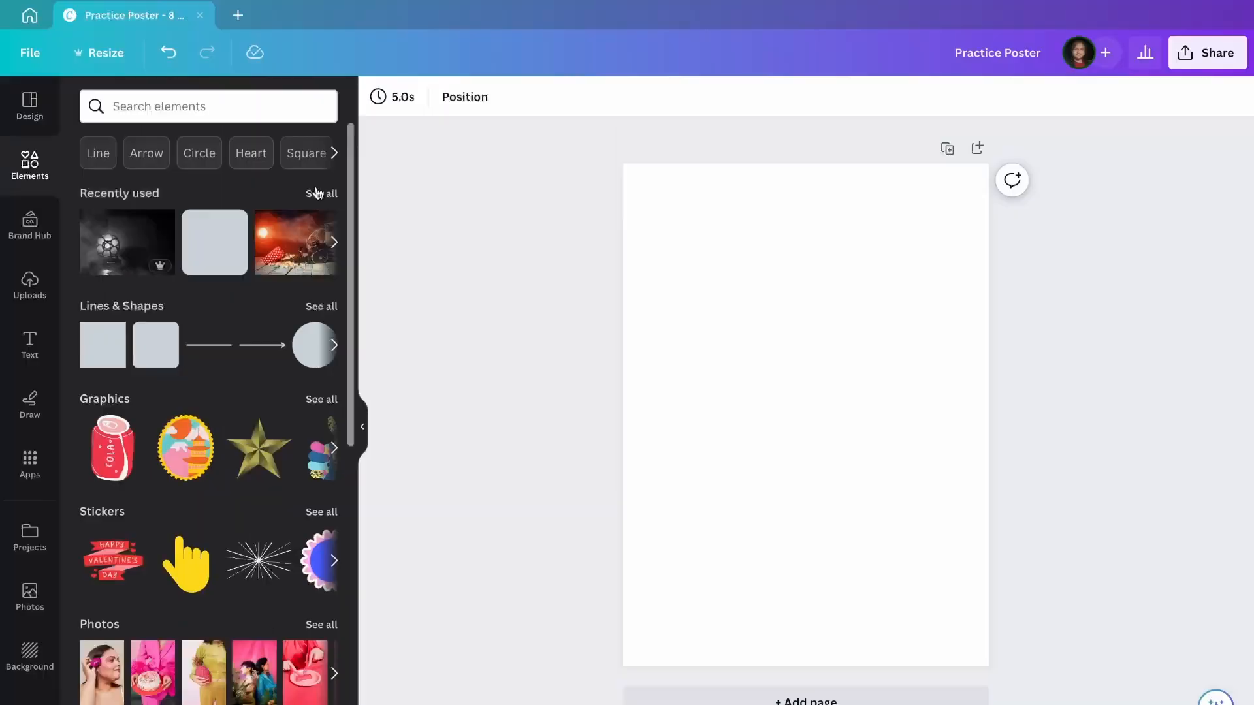
pyautogui.click(318, 193)
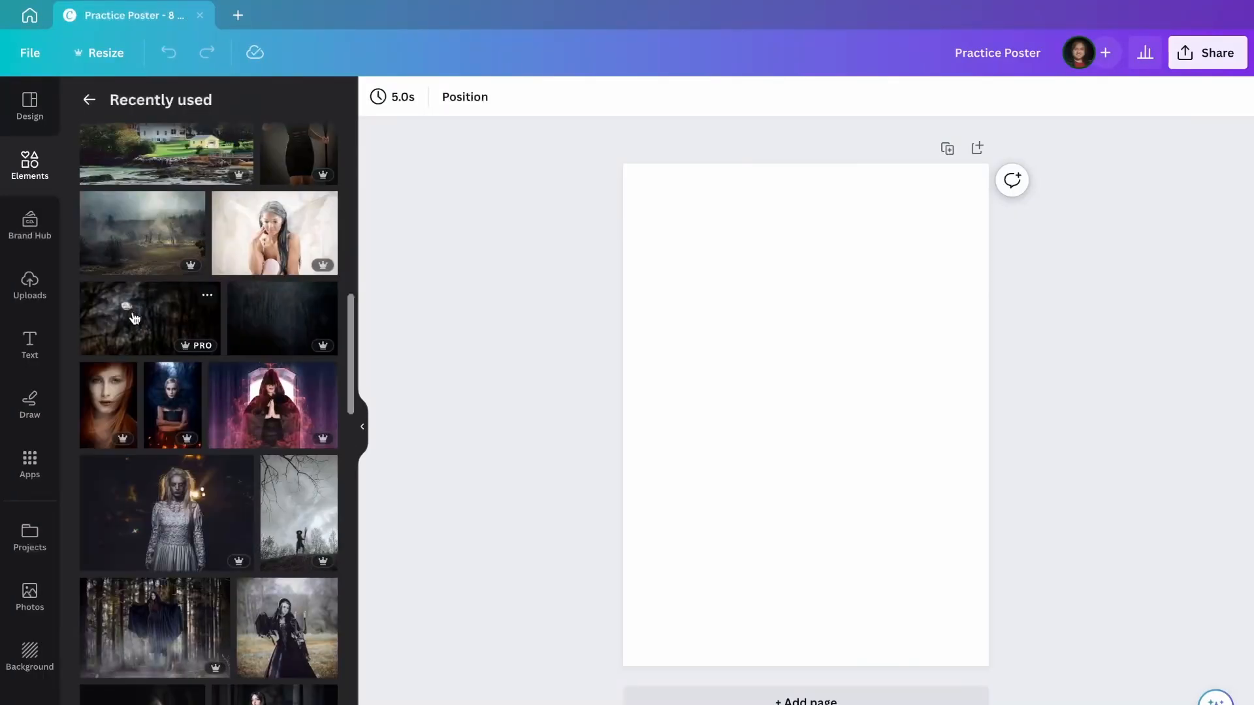
pyautogui.click(134, 318)
pyautogui.moveTo(879, 413)
pyautogui.mouseDown()
pyautogui.moveTo(845, 271)
pyautogui.moveTo(823, 238)
pyautogui.moveTo(887, 366)
pyautogui.moveTo(880, 413)
pyautogui.mouseUp()
# Set the moon-forest photo as page background, then detach it again.
pyautogui.click(834, 297)
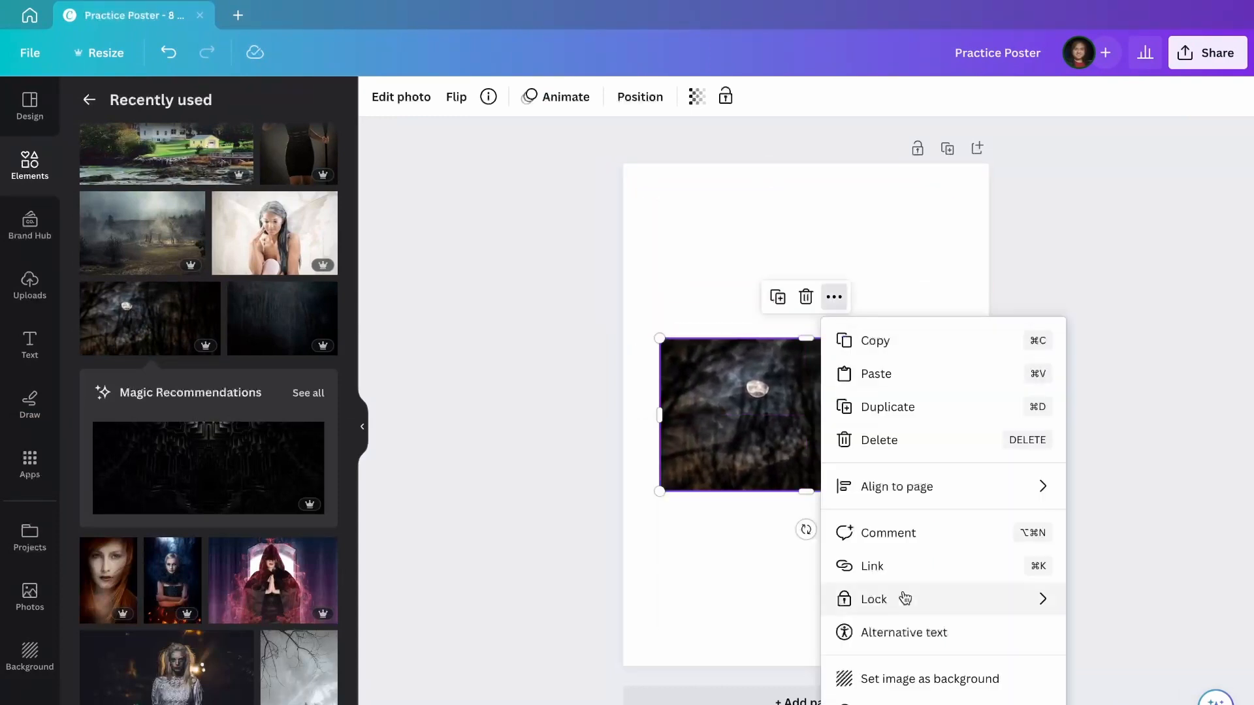
pyautogui.click(919, 681)
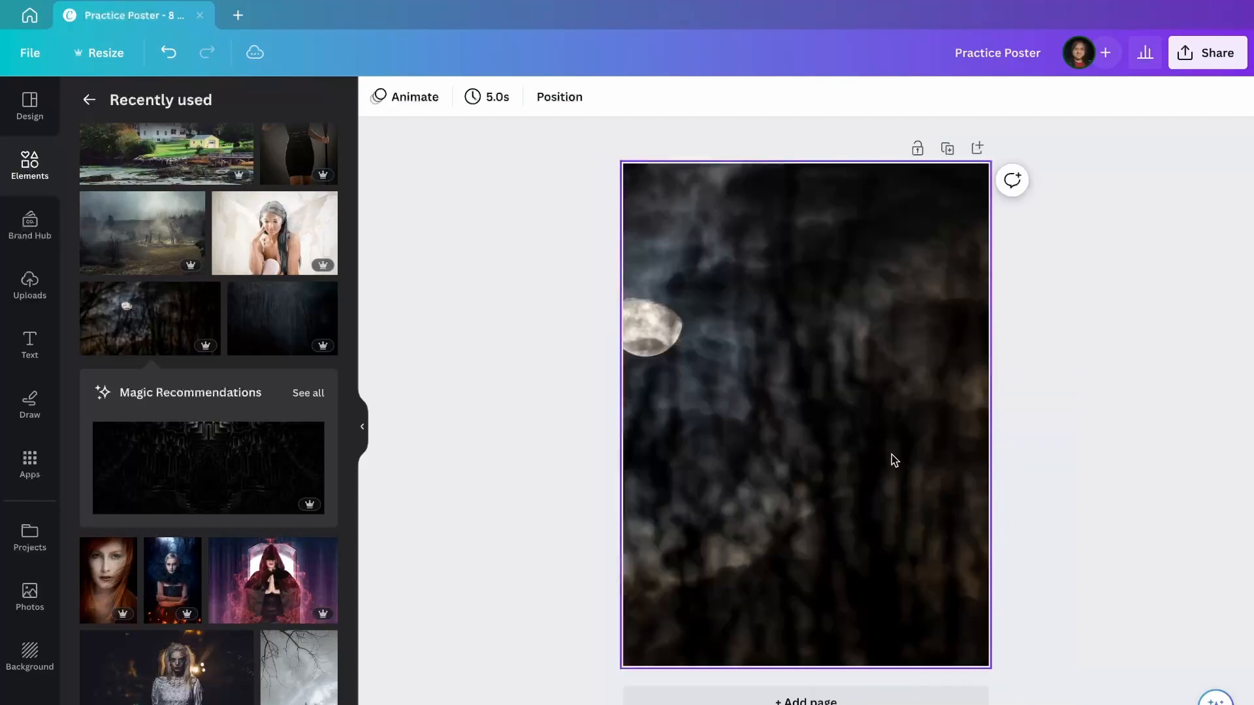
pyautogui.click(892, 455)
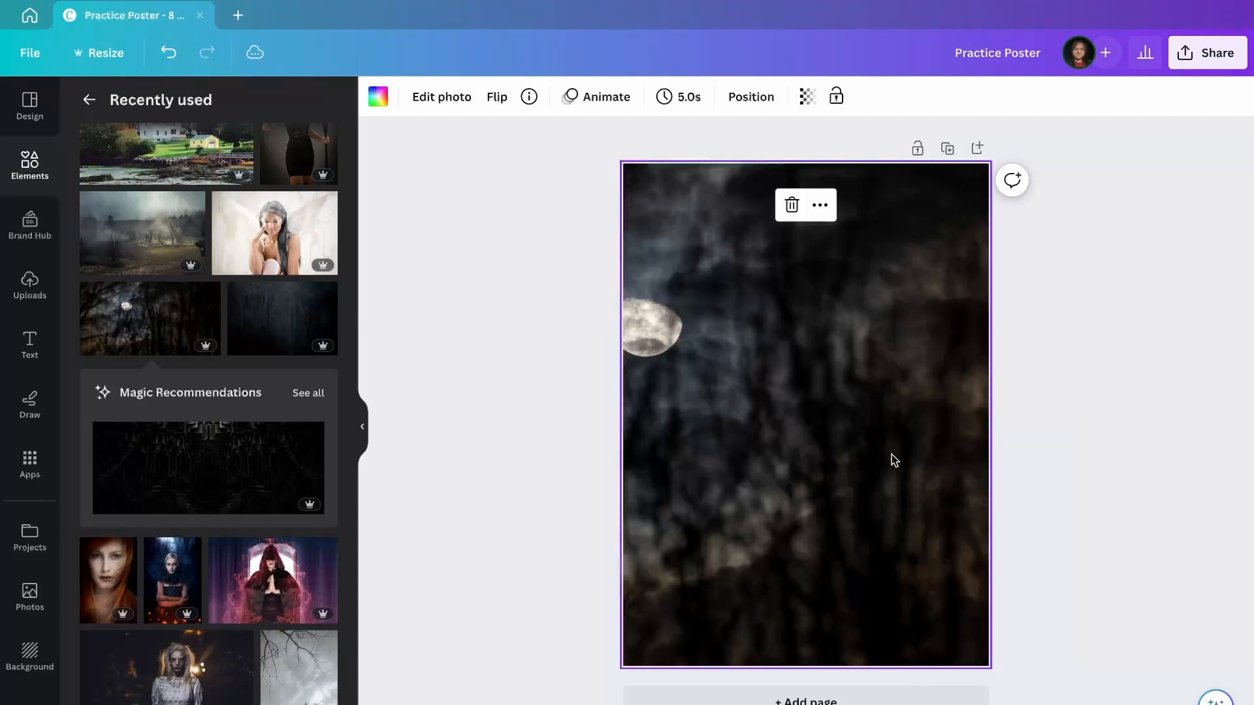
pyautogui.click(820, 205)
pyautogui.click(858, 450)
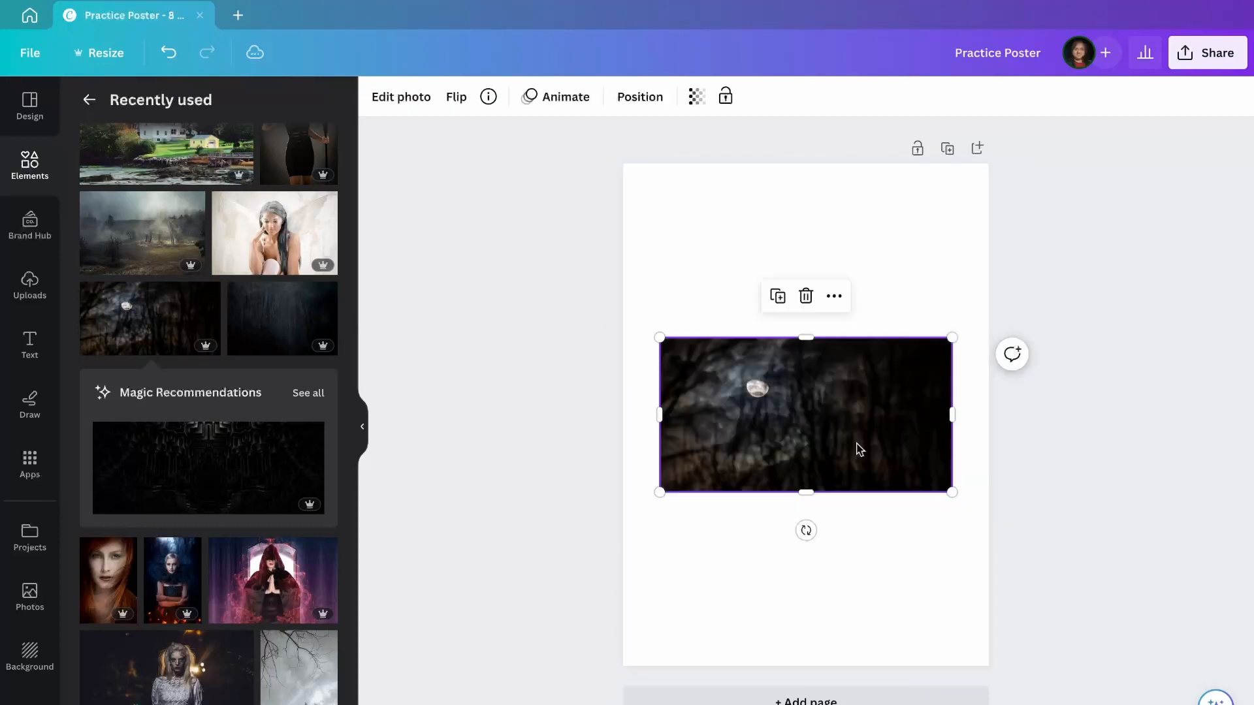
# Enlarge and position the photo over the page top, leaving a white bottom strip.
pyautogui.moveTo(950, 492); pyautogui.dragTo(1243, 644)
pyautogui.moveTo(892, 492); pyautogui.dragTo(716, 316)
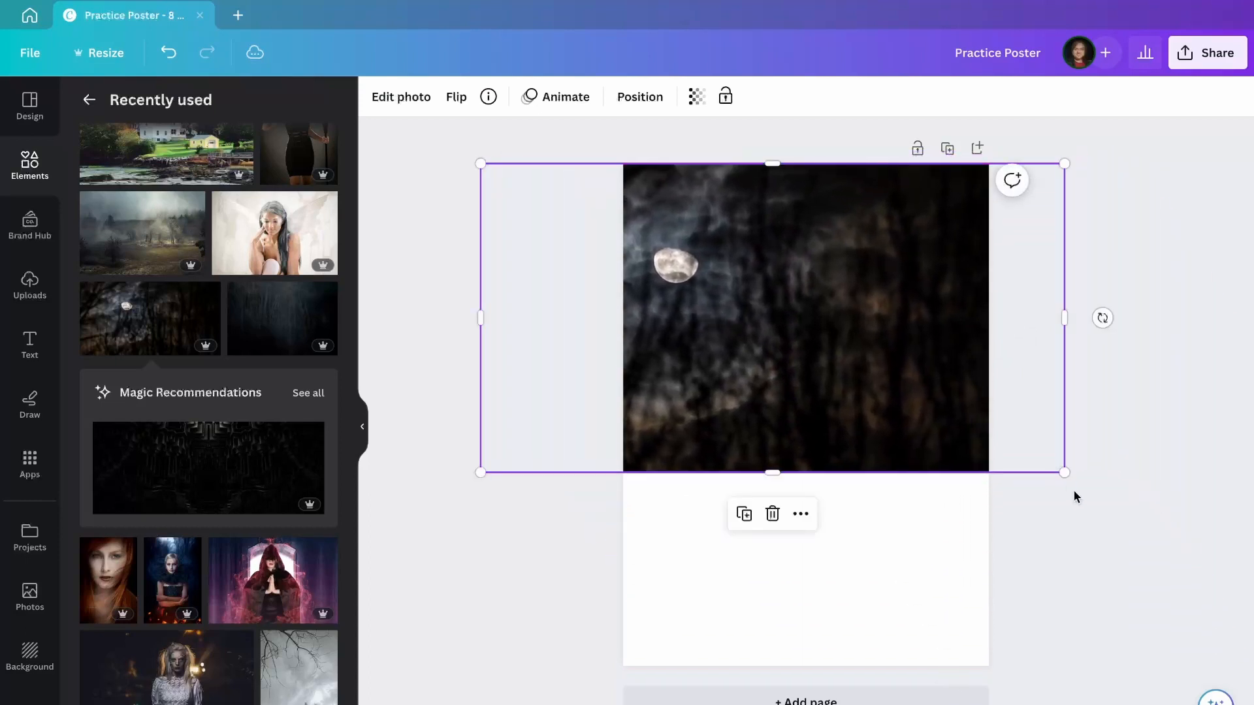
pyautogui.moveTo(1064, 469); pyautogui.dragTo(1248, 591)
pyautogui.moveTo(941, 423); pyautogui.dragTo(866, 372)
pyautogui.moveTo(801, 525)
pyautogui.mouseDown()
pyautogui.moveTo(800, 569)
pyautogui.moveTo(806, 535)
pyautogui.mouseUp()
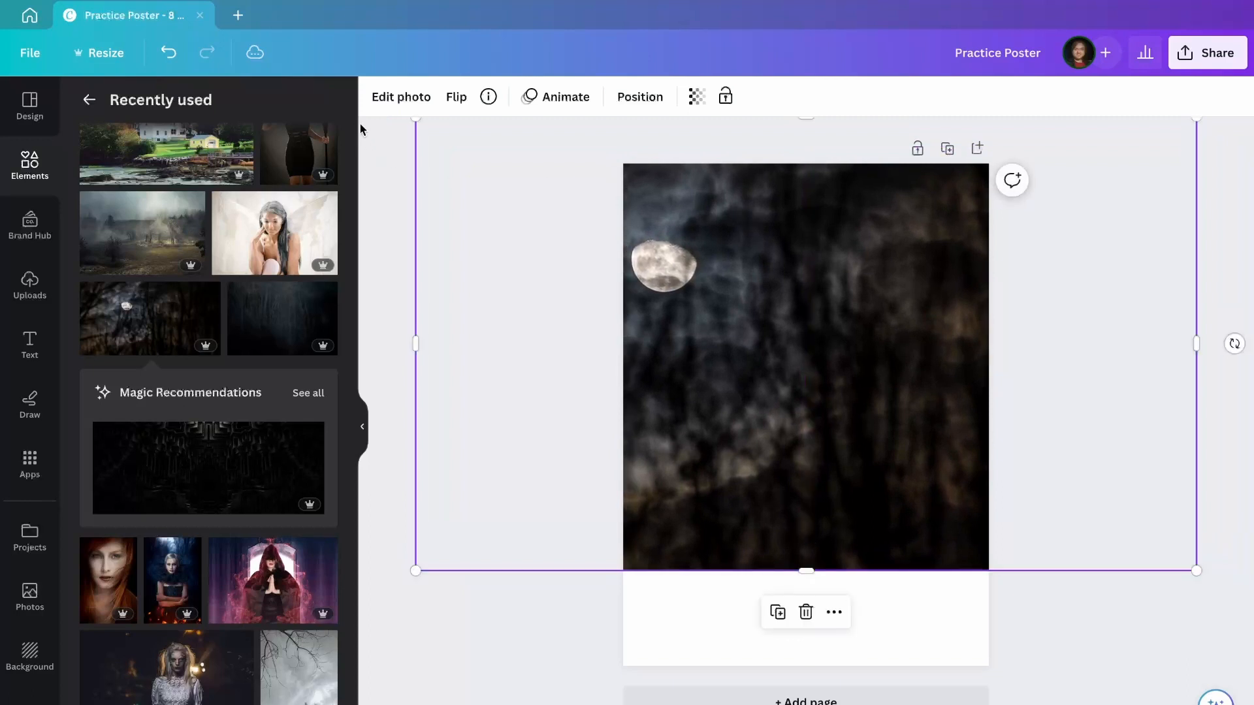
# Adjust the whole photo: Saturation -100, Brightness -68, Shadows 45, Highlights 77, Vignette 68.
pyautogui.click(375, 100)
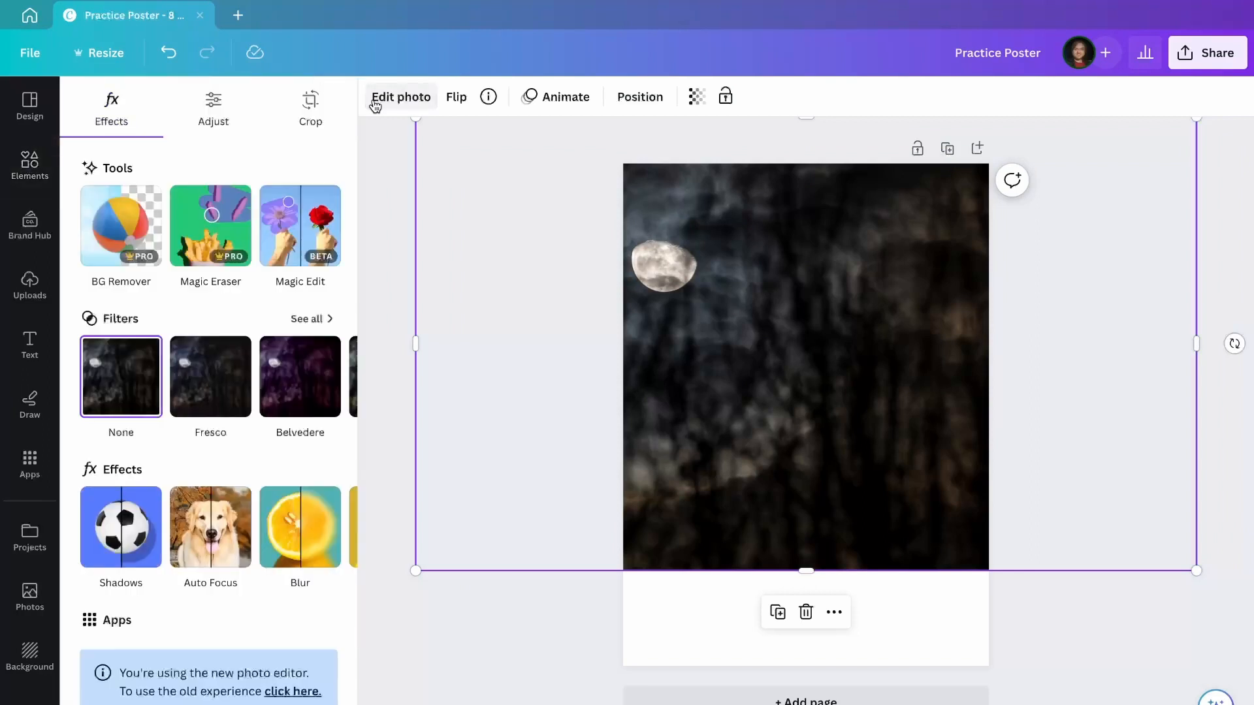
pyautogui.click(216, 131)
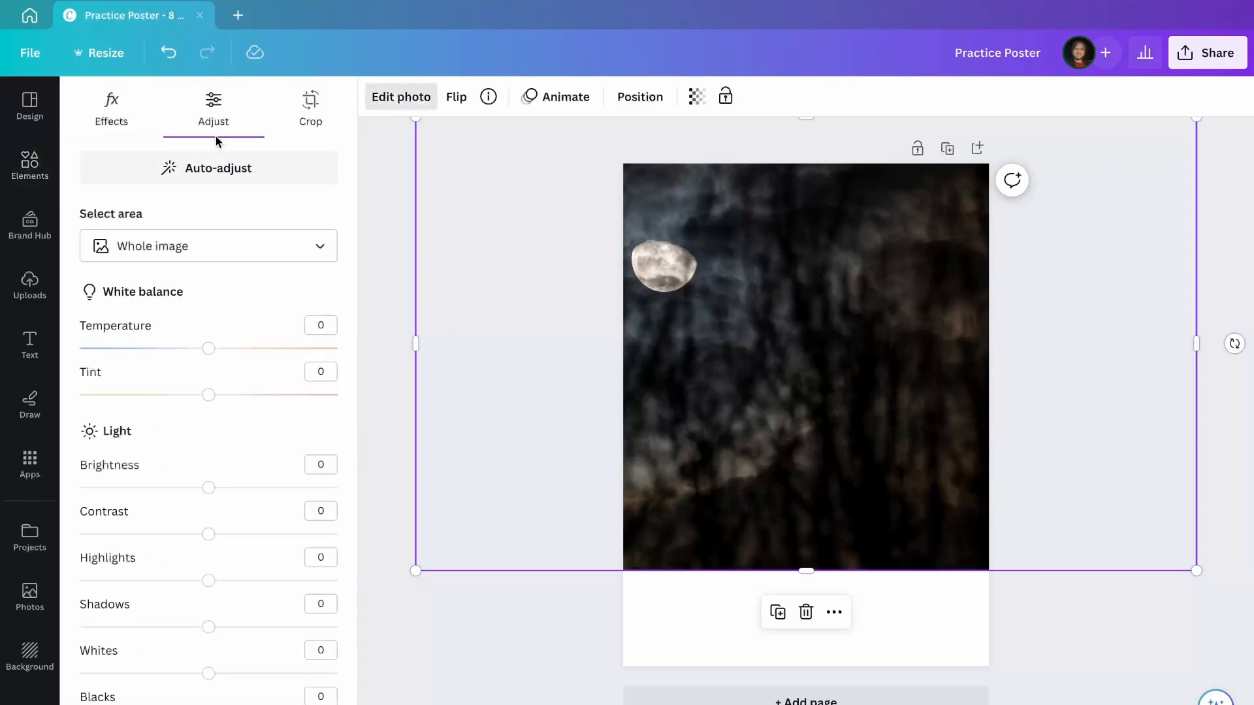
pyautogui.click(210, 254)
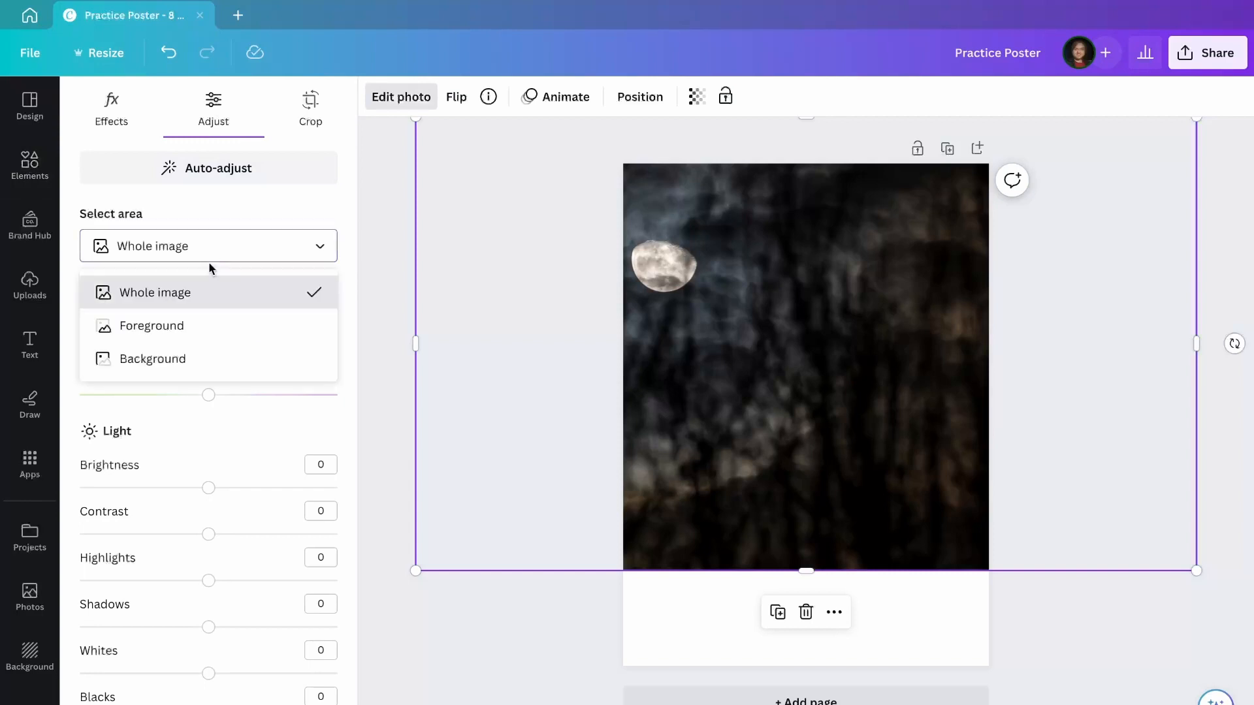
pyautogui.click(208, 444)
pyautogui.scroll(-5, 207, 449)
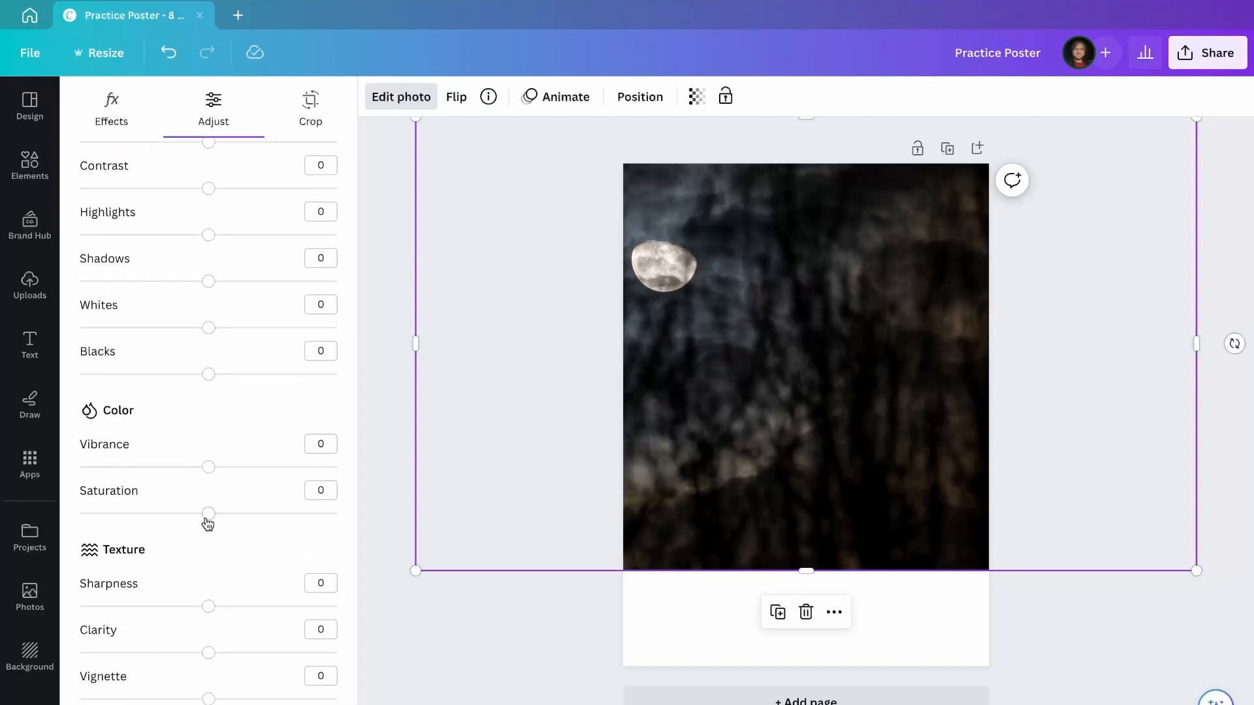
pyautogui.moveTo(207, 519); pyautogui.dragTo(52, 534)
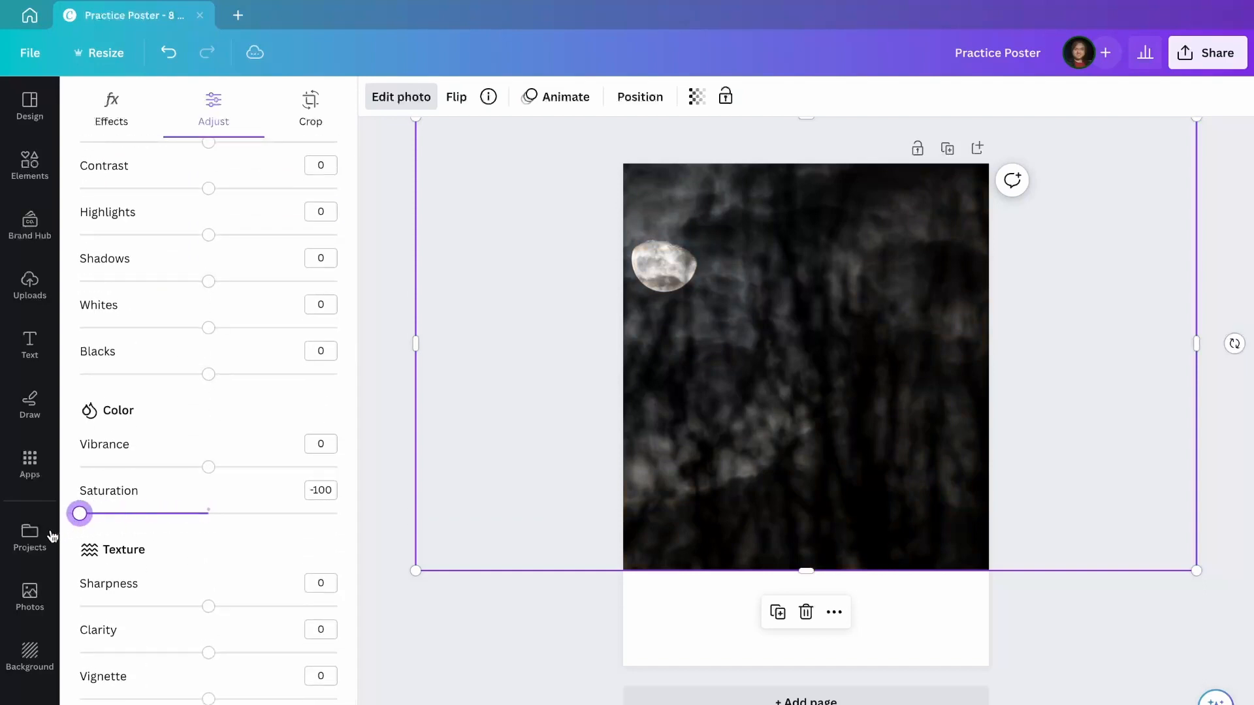
pyautogui.scroll(5, 154, 549)
pyautogui.moveTo(208, 463); pyautogui.dragTo(121, 463)
pyautogui.moveTo(209, 610); pyautogui.dragTo(268, 614)
pyautogui.moveTo(207, 563); pyautogui.dragTo(307, 562)
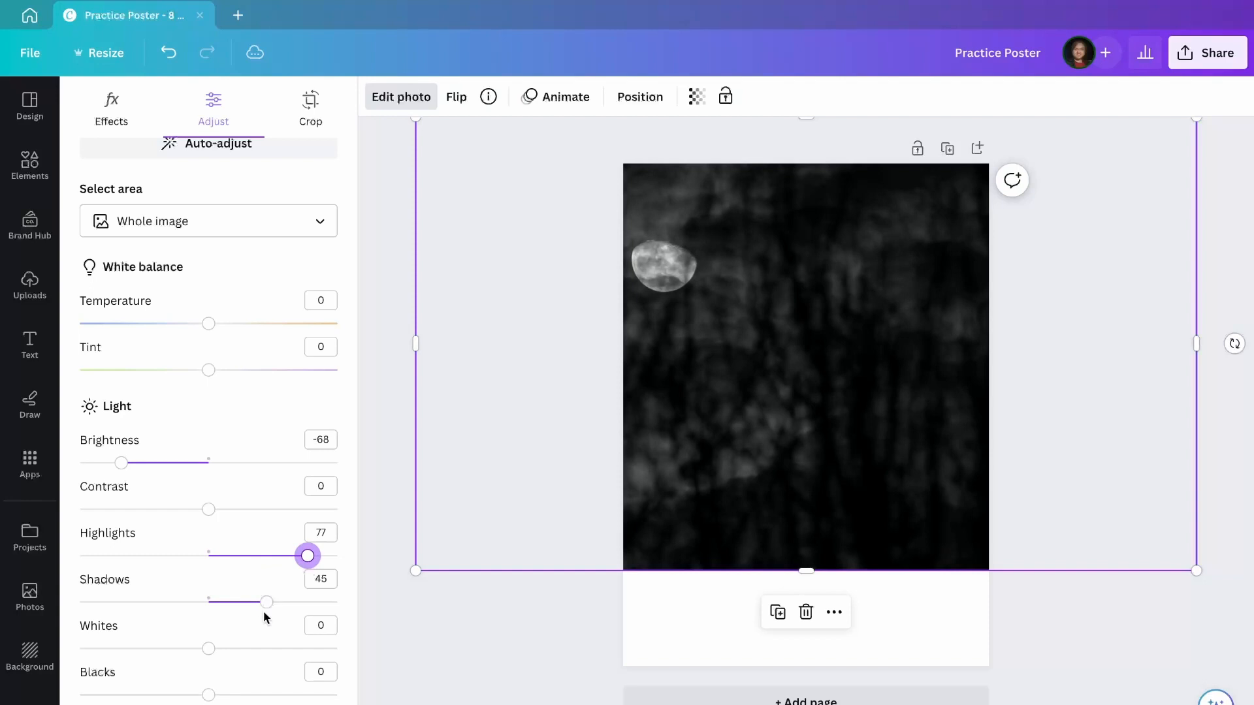
pyautogui.scroll(-5, 264, 610)
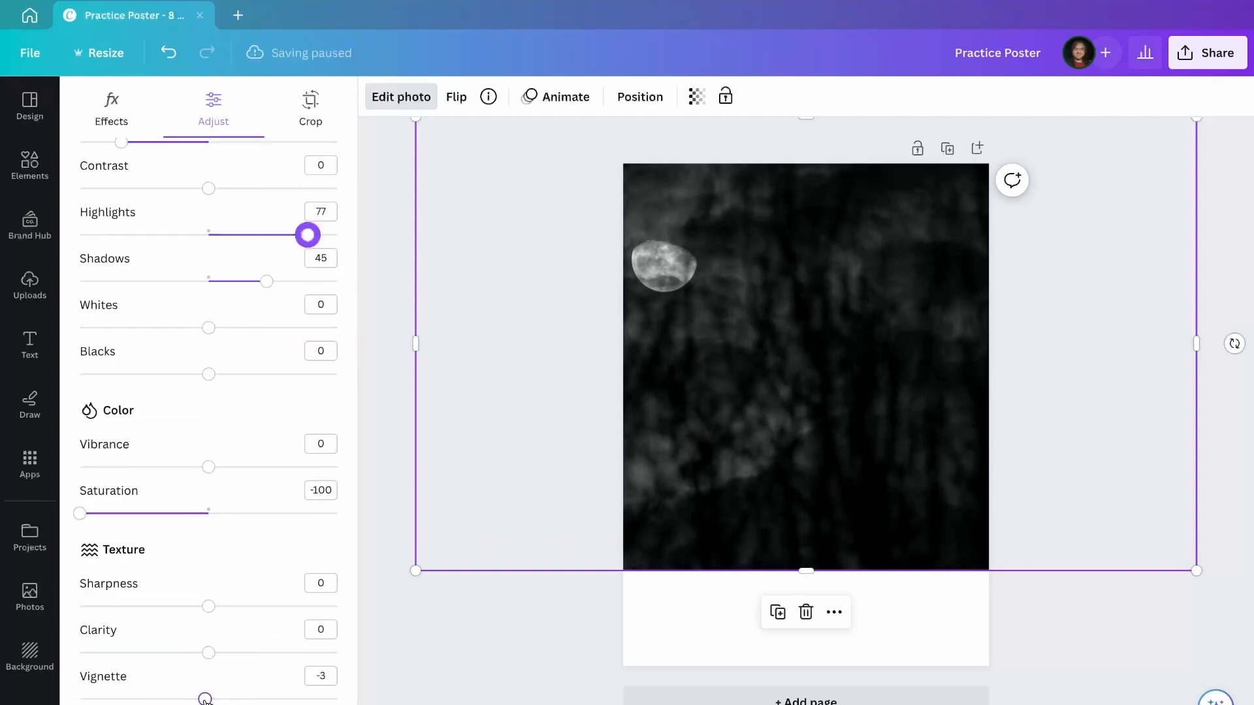
pyautogui.moveTo(204, 699); pyautogui.dragTo(235, 700)
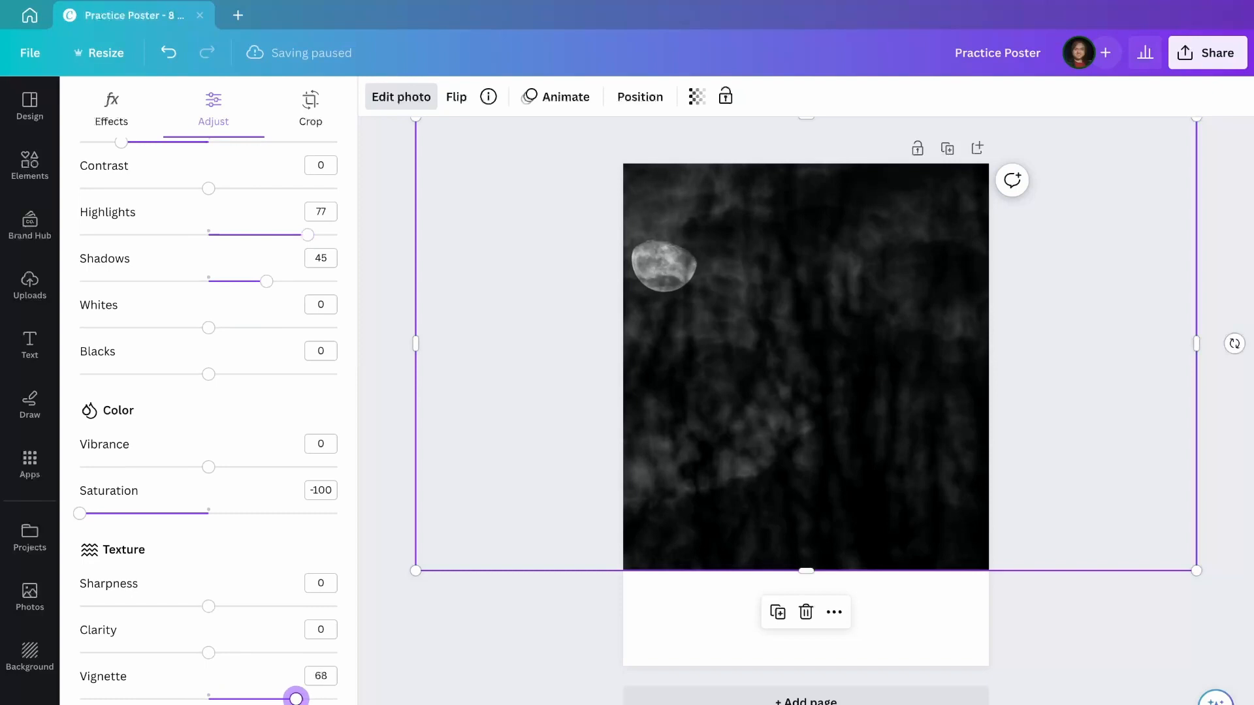
pyautogui.scroll(5, 281, 444)
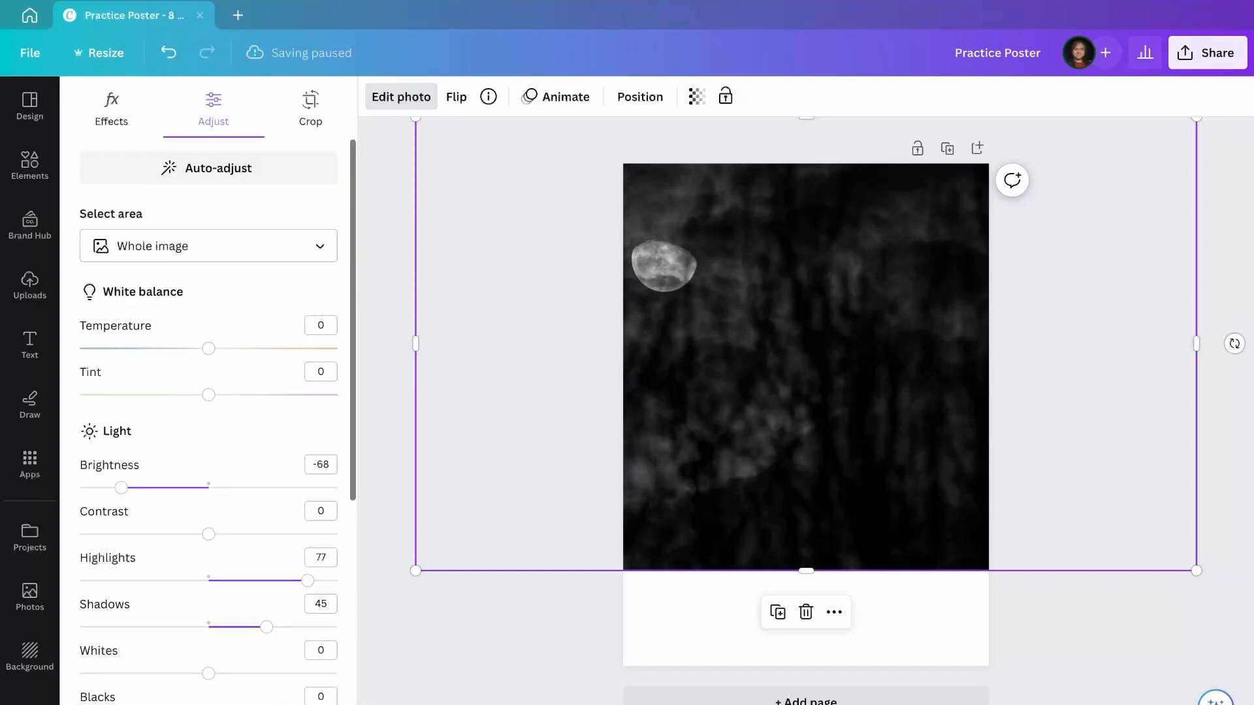
# Restrict adjustments to the foreground and set Highlights 49 and Shadows 71.
pyautogui.click(252, 253)
pyautogui.click(234, 325)
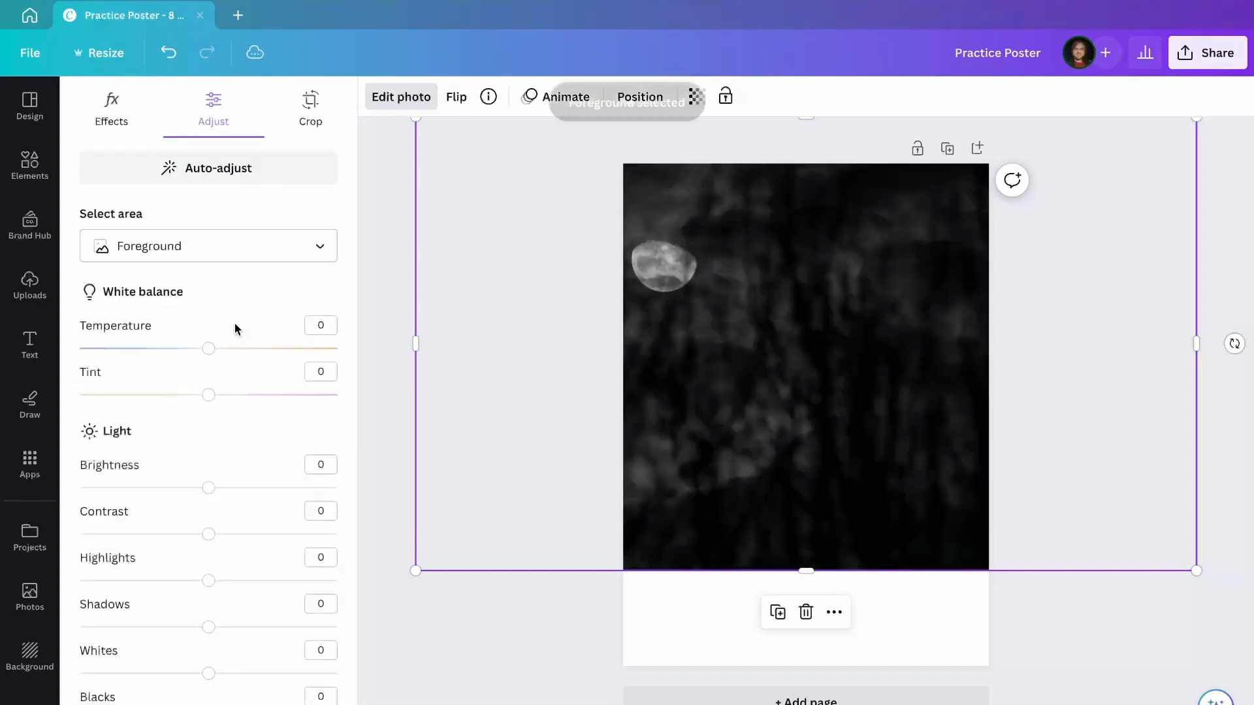
pyautogui.moveTo(211, 583); pyautogui.dragTo(273, 585)
pyautogui.moveTo(217, 628); pyautogui.dragTo(300, 628)
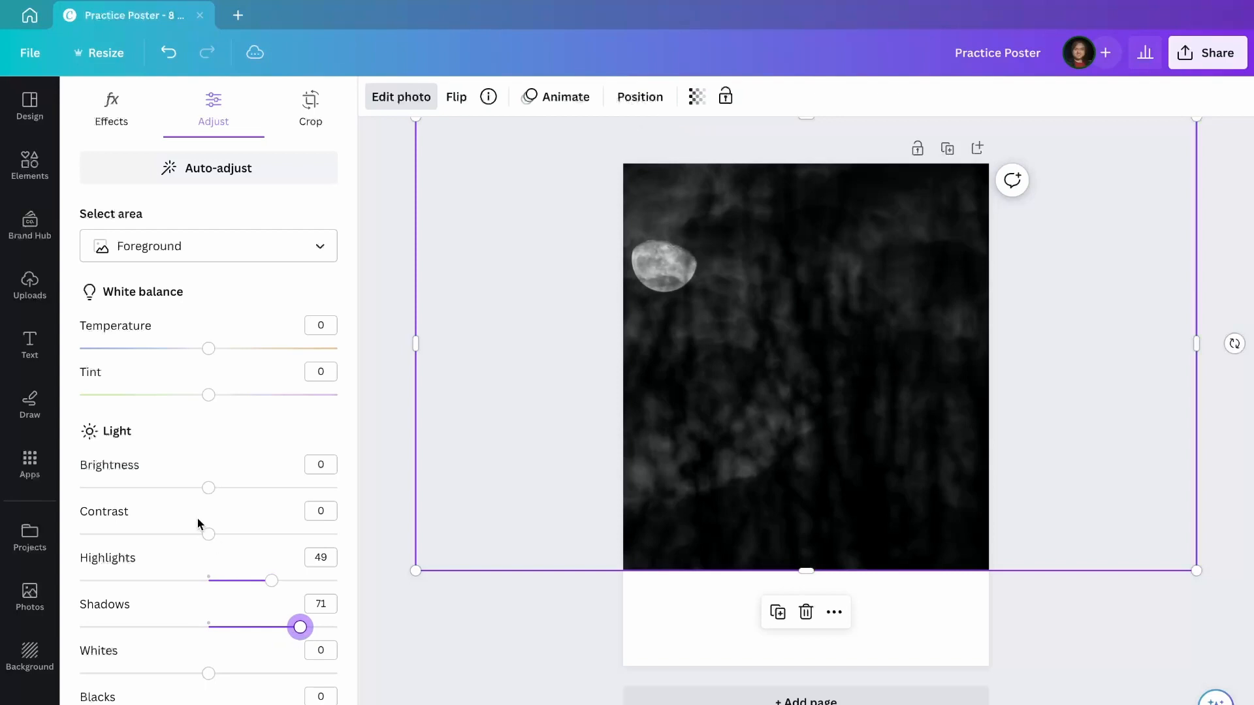
pyautogui.click(34, 175)
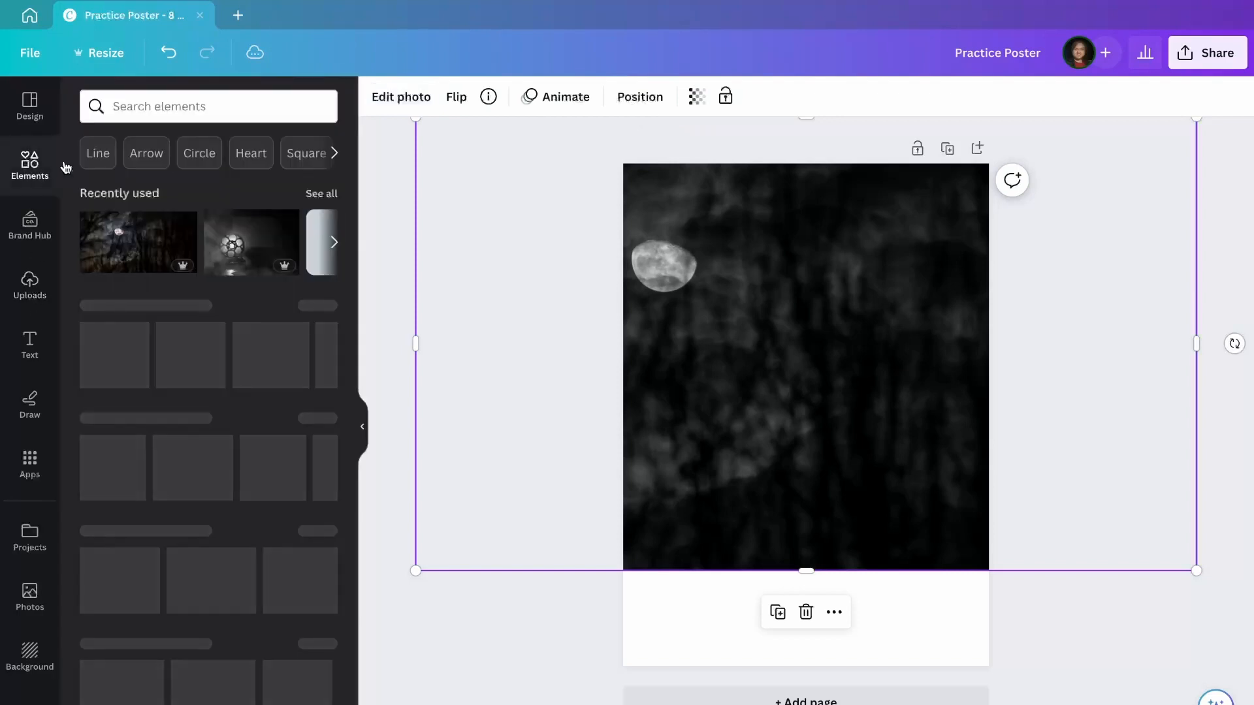
# Add the misty landscape photo at the poster bottom and remove its background.
pyautogui.click(320, 193)
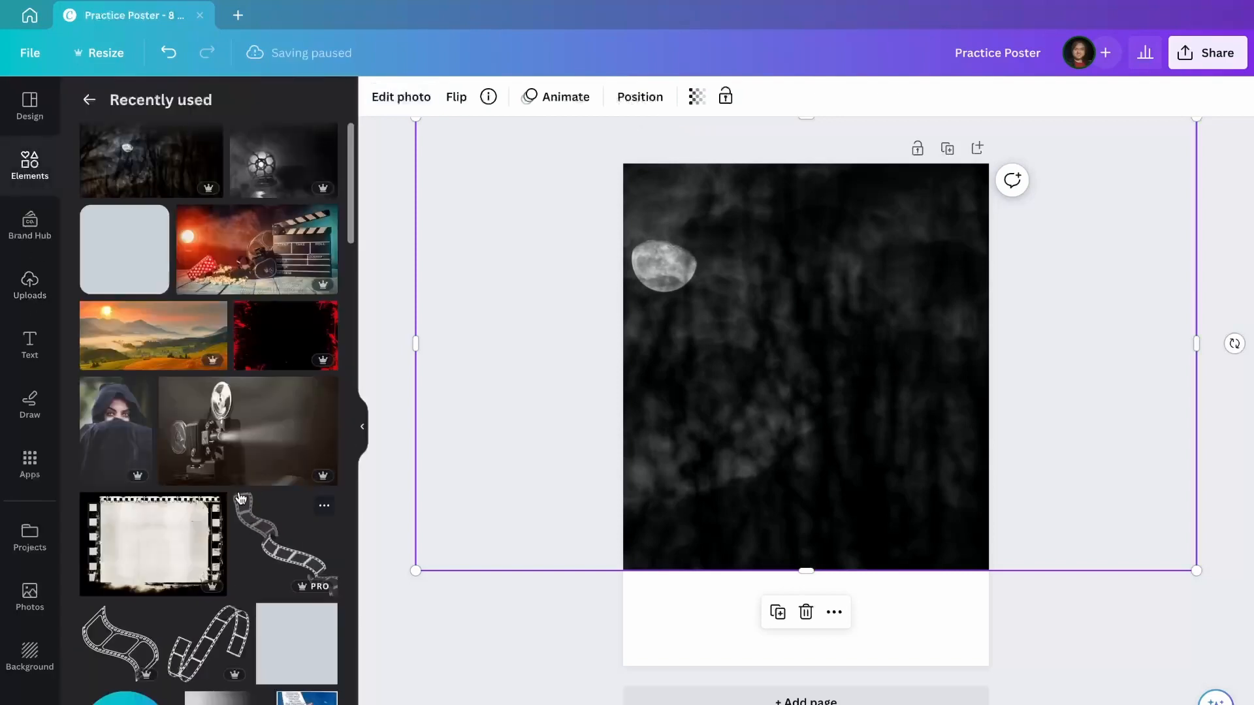
pyautogui.click(159, 347)
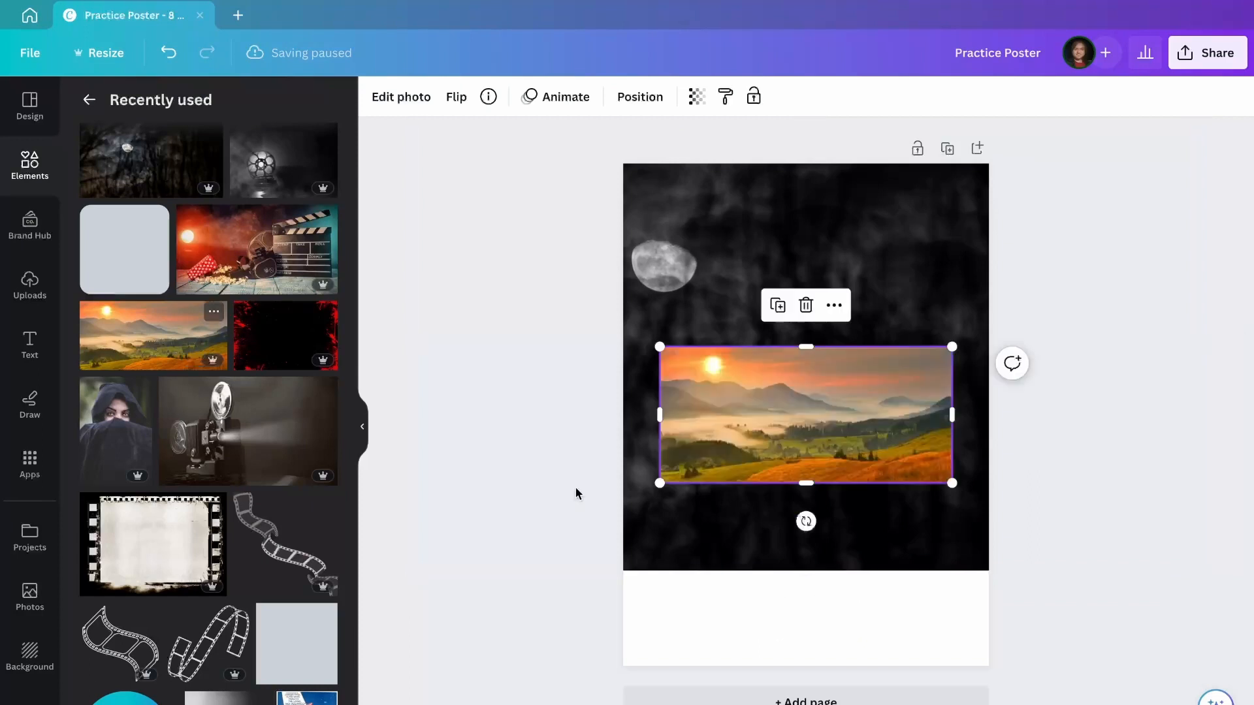
pyautogui.moveTo(809, 426); pyautogui.dragTo(812, 610)
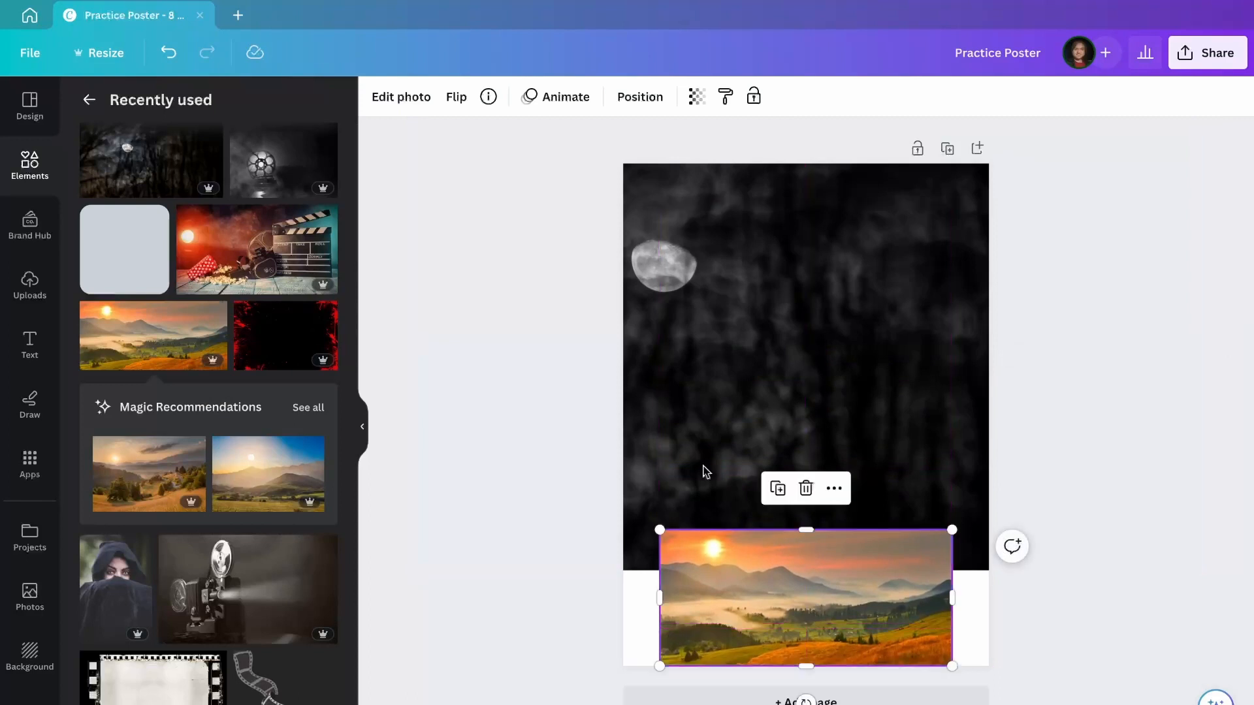
pyautogui.click(387, 99)
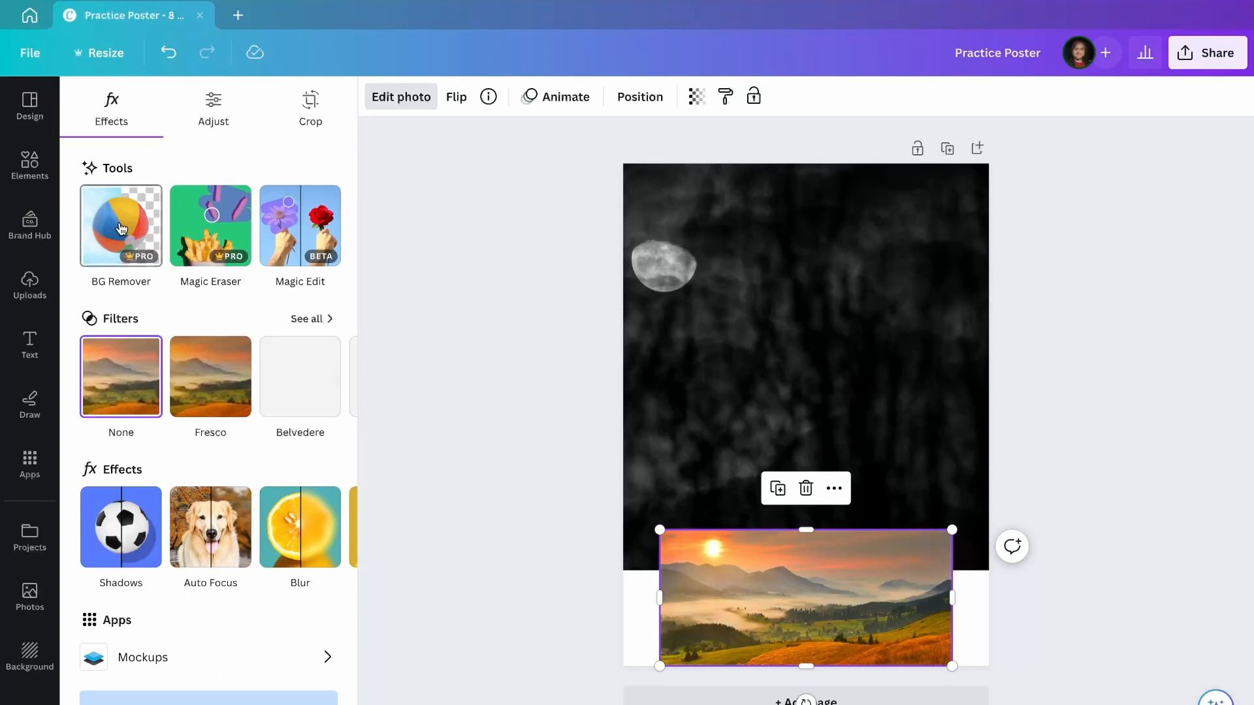
pyautogui.click(121, 228)
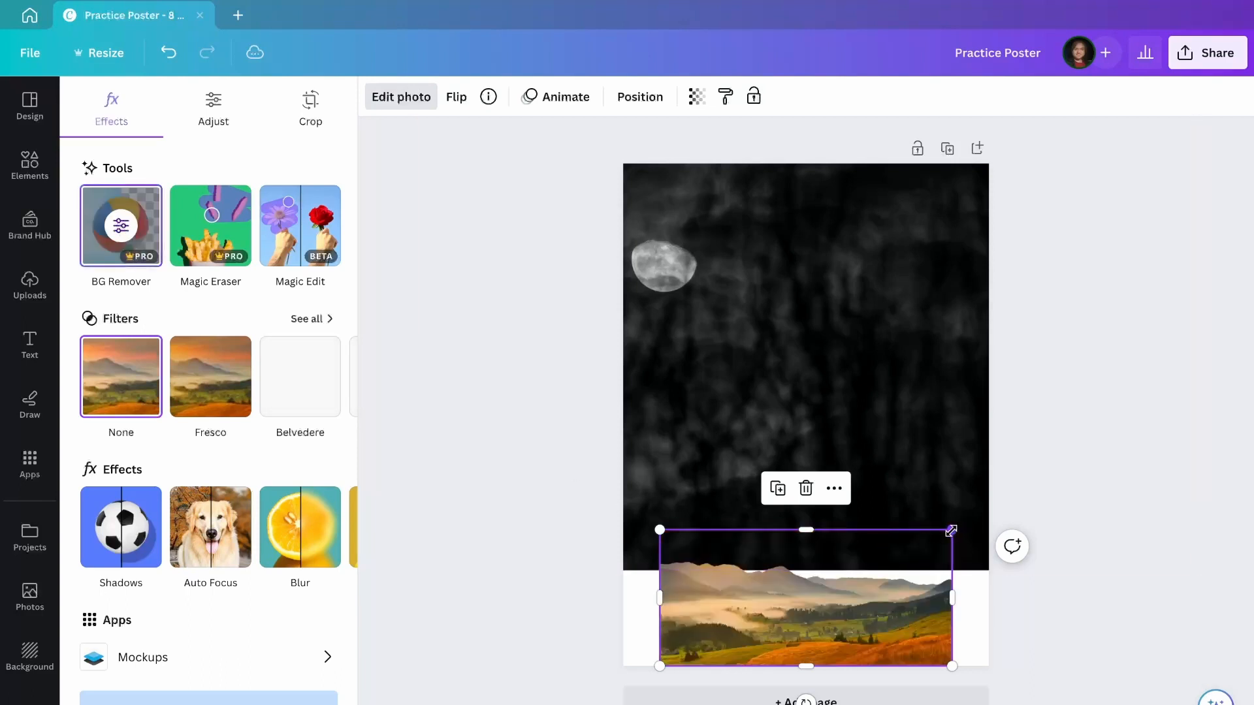
# Enlarge the landscape and shift it left so the hills span the lower half.
pyautogui.moveTo(950, 531); pyautogui.dragTo(1246, 392)
pyautogui.moveTo(871, 521); pyautogui.dragTo(724, 518)
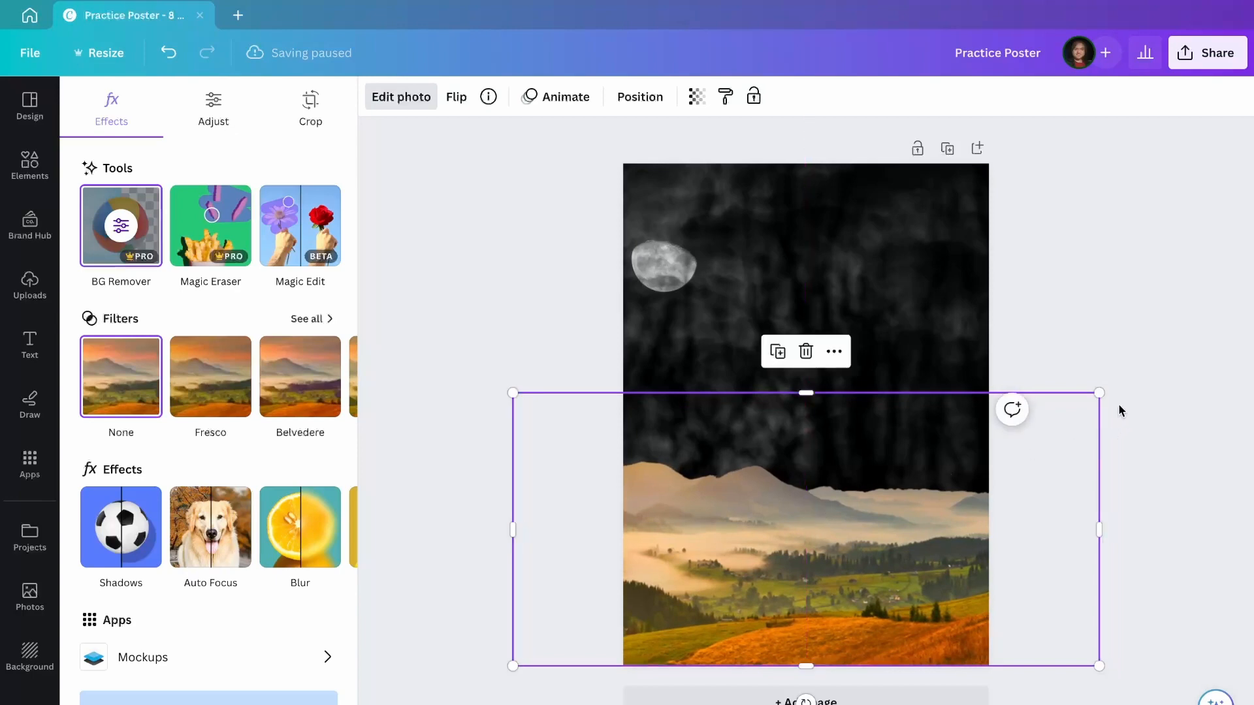
pyautogui.moveTo(1099, 392); pyautogui.dragTo(1156, 367)
pyautogui.moveTo(857, 476); pyautogui.dragTo(830, 484)
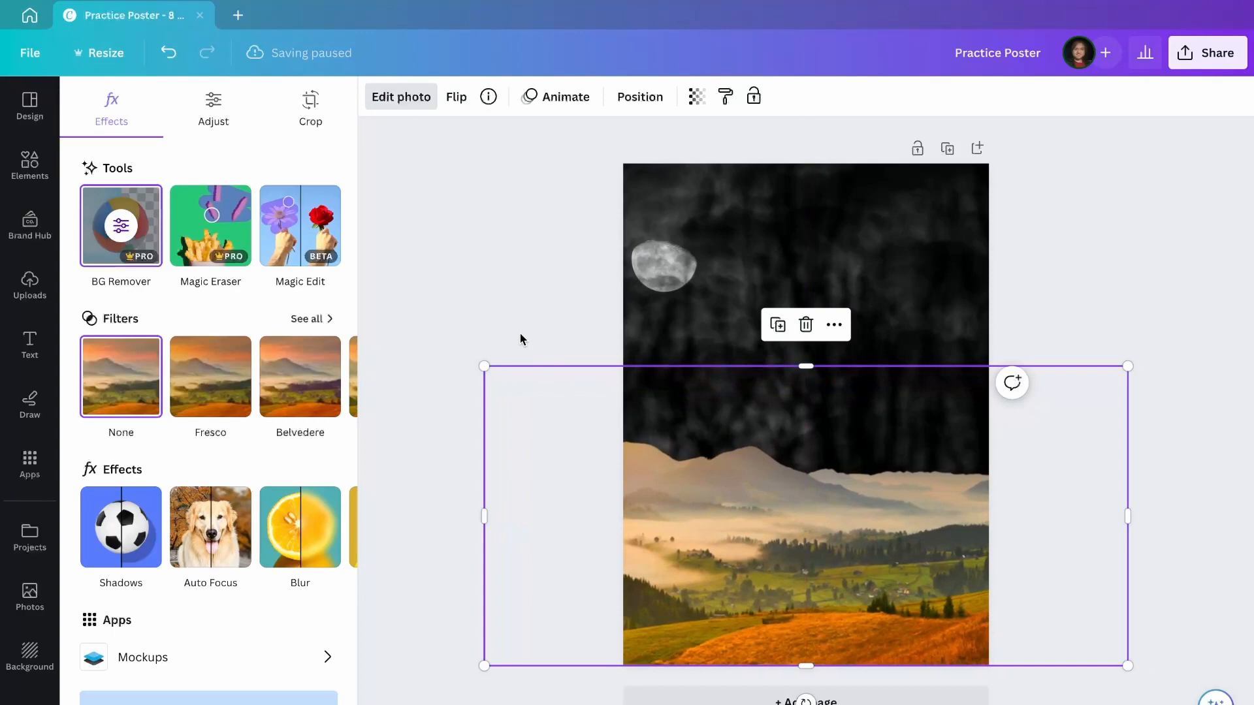
# Make the landscape black-and-white with Saturation -100, Brightness -62 and a vignette.
pyautogui.click(207, 131)
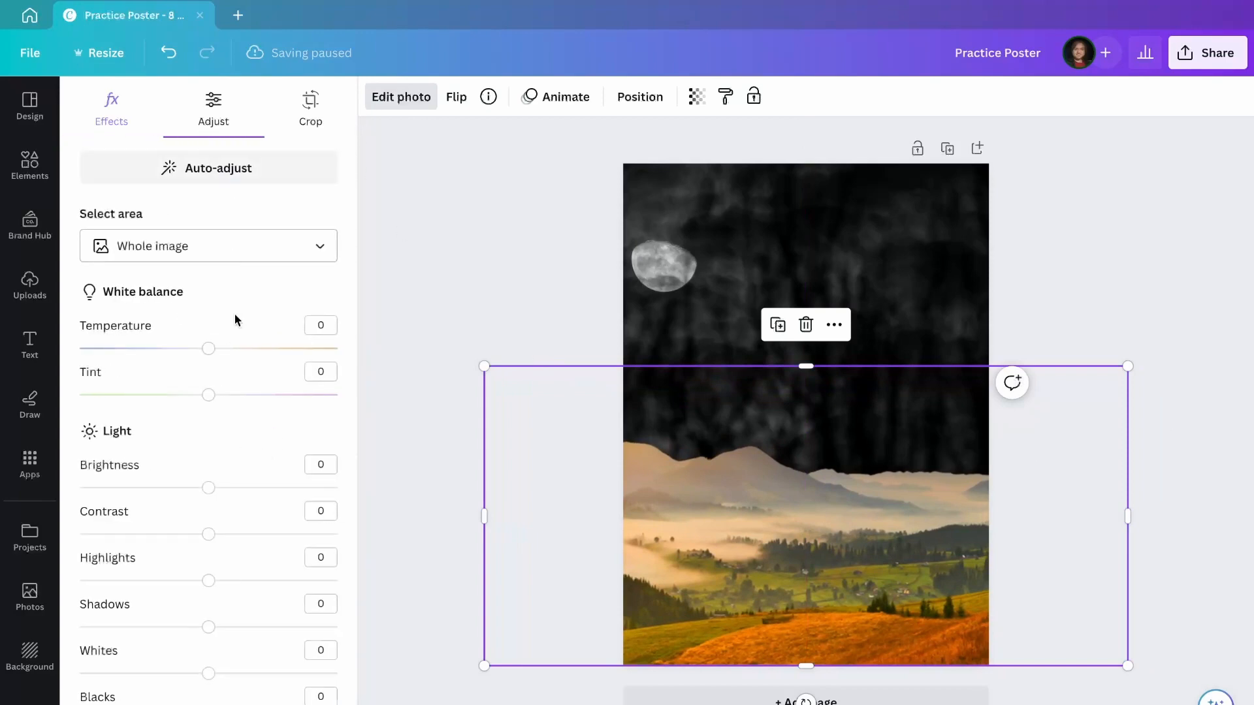
pyautogui.scroll(-5, 242, 516)
pyautogui.scroll(-1, 237, 509)
pyautogui.moveTo(208, 513); pyautogui.dragTo(37, 536)
pyautogui.scroll(5, 207, 507)
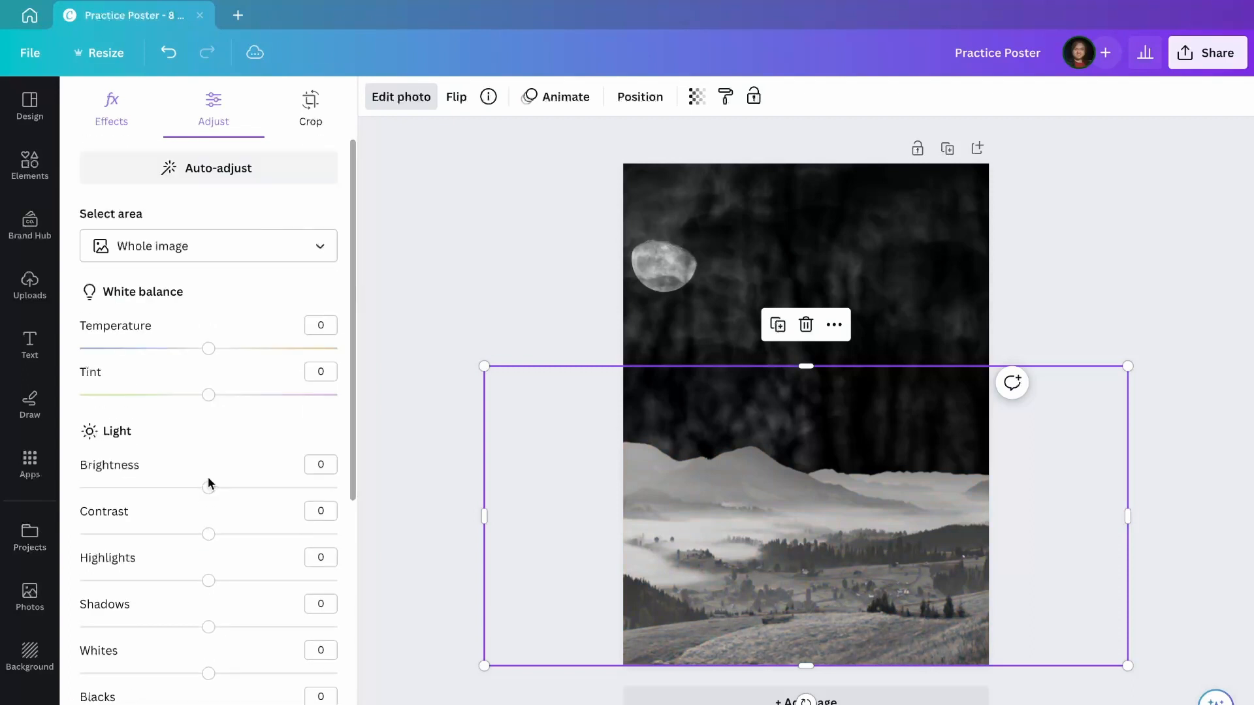
pyautogui.moveTo(208, 486); pyautogui.dragTo(129, 490)
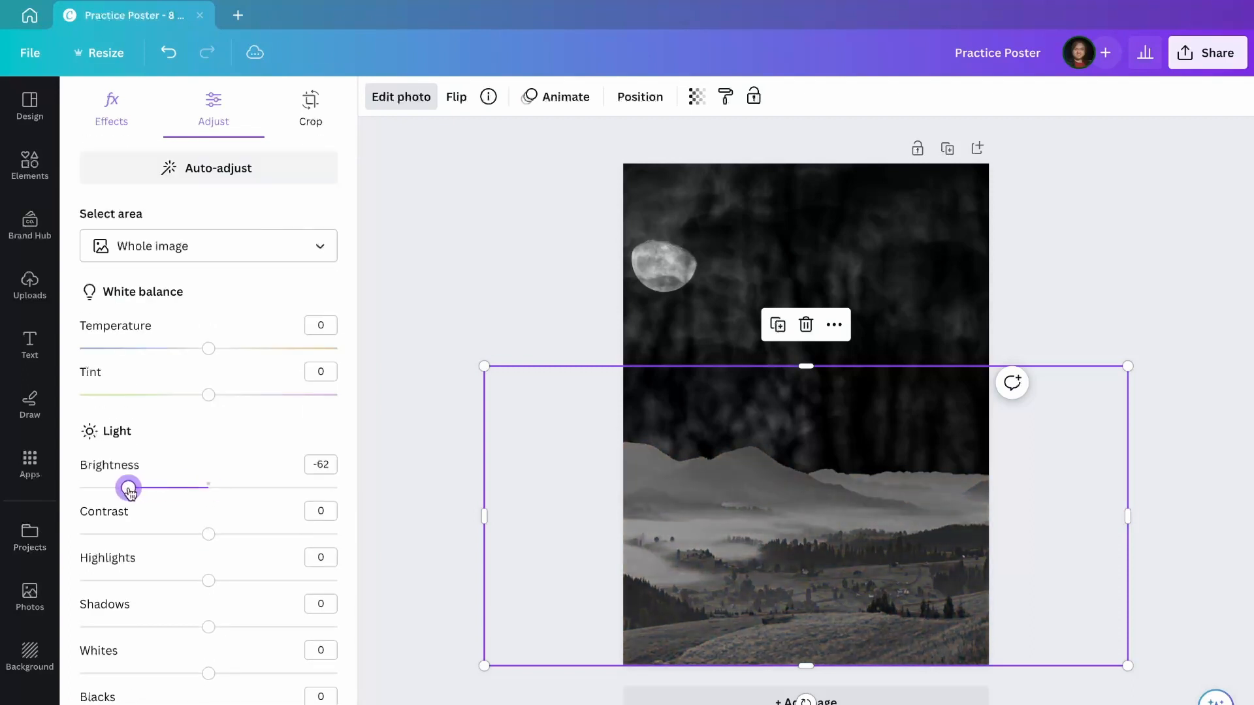
pyautogui.scroll(-5, 167, 621)
pyautogui.moveTo(210, 700); pyautogui.dragTo(295, 700)
# Set the landscape's Highlights to 63, Shadows to 20 and Contrast to 30.
pyautogui.scroll(3, 188, 470)
pyautogui.moveTo(208, 440); pyautogui.dragTo(273, 442)
pyautogui.moveTo(208, 393); pyautogui.dragTo(289, 394)
pyautogui.moveTo(278, 444); pyautogui.dragTo(238, 443)
pyautogui.click(322, 320)
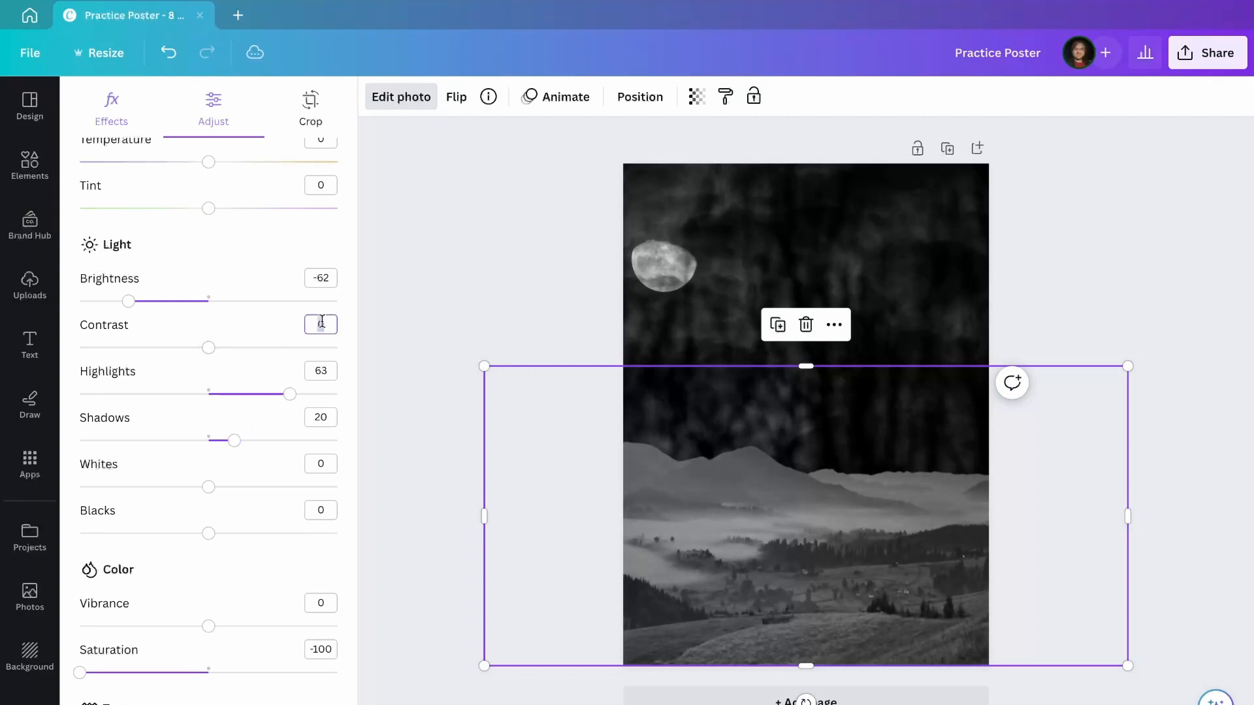
pyautogui.write('30')
pyautogui.press('Return')
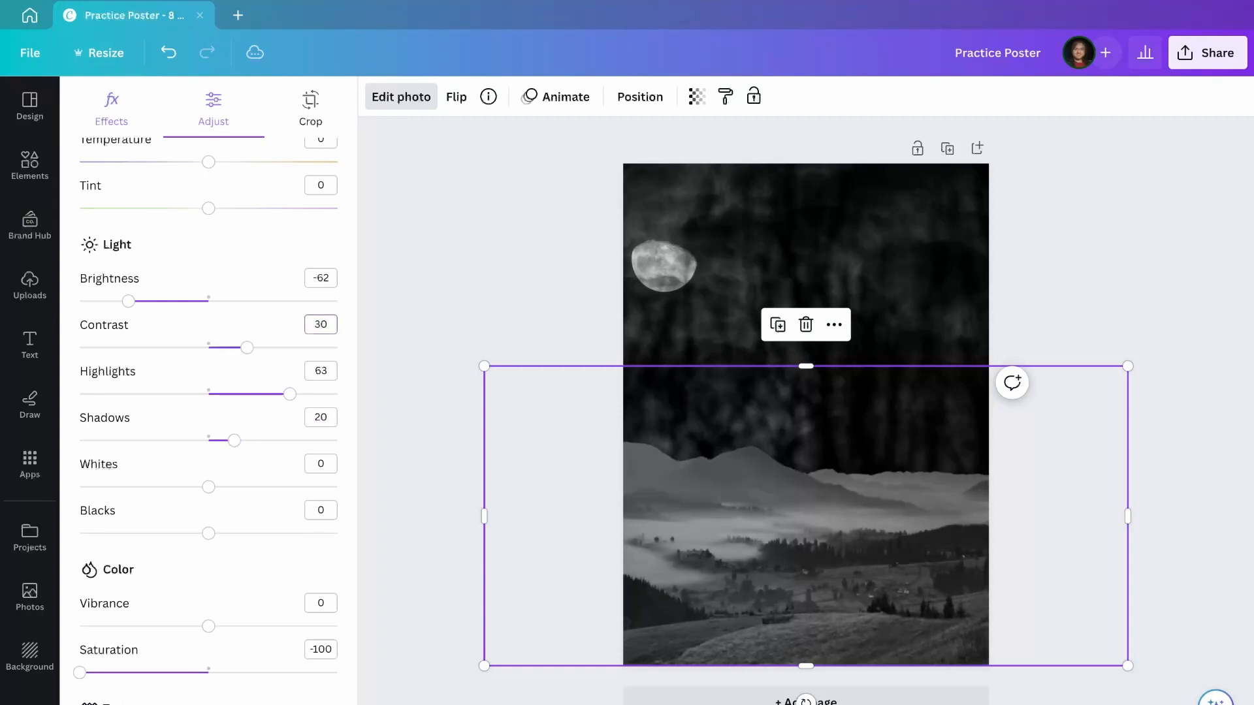
pyautogui.click(433, 304)
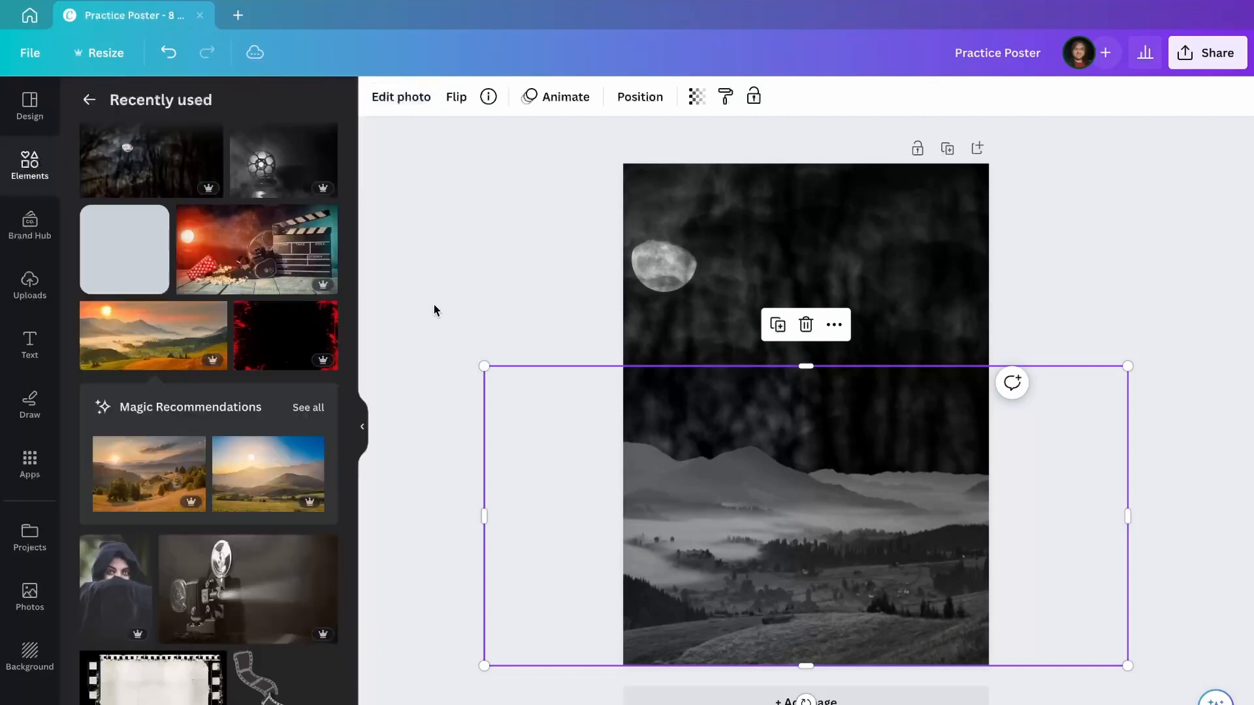
# Add the hooded-woman photo and send it behind the landscape layer.
pyautogui.click(139, 586)
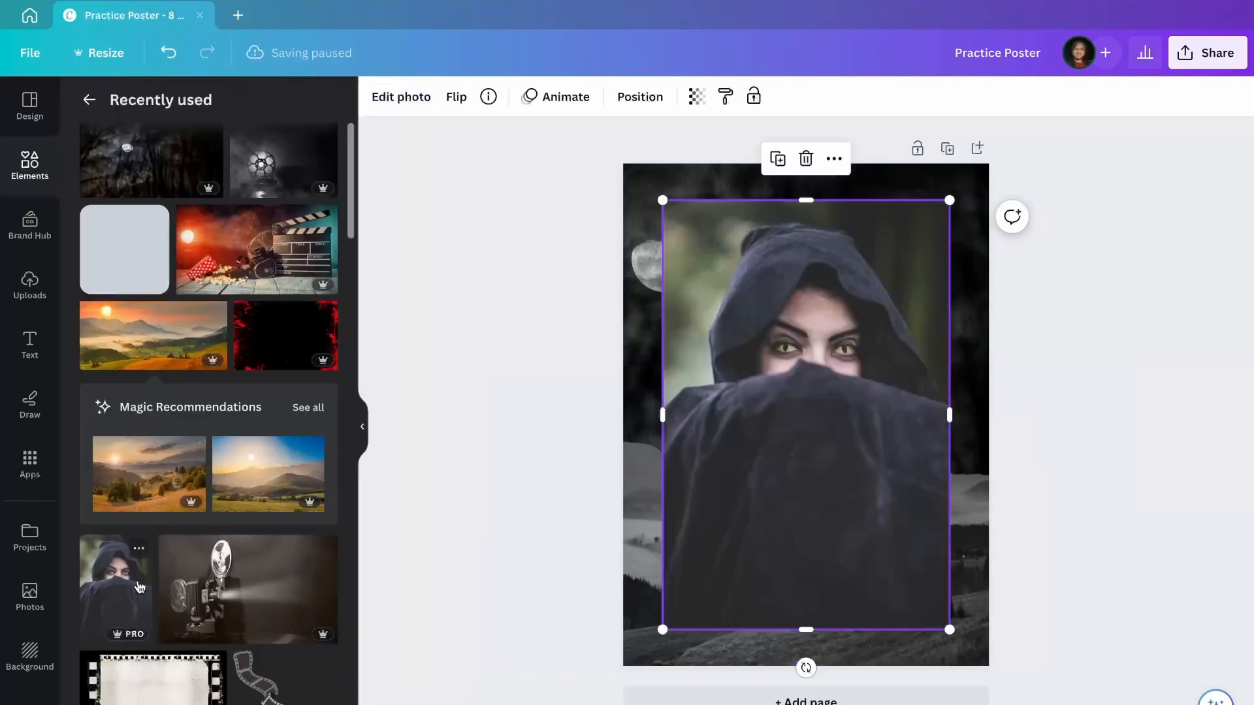
pyautogui.click(409, 102)
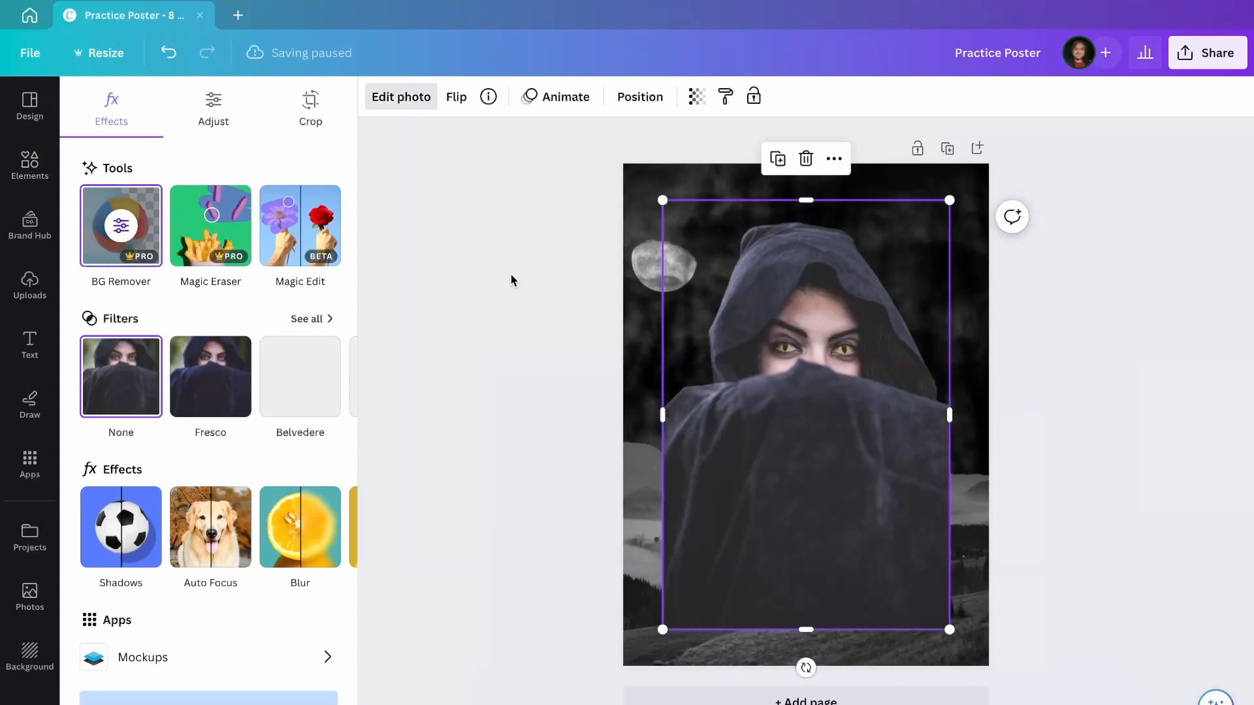
pyautogui.press('Escape')
pyautogui.press('Escape')
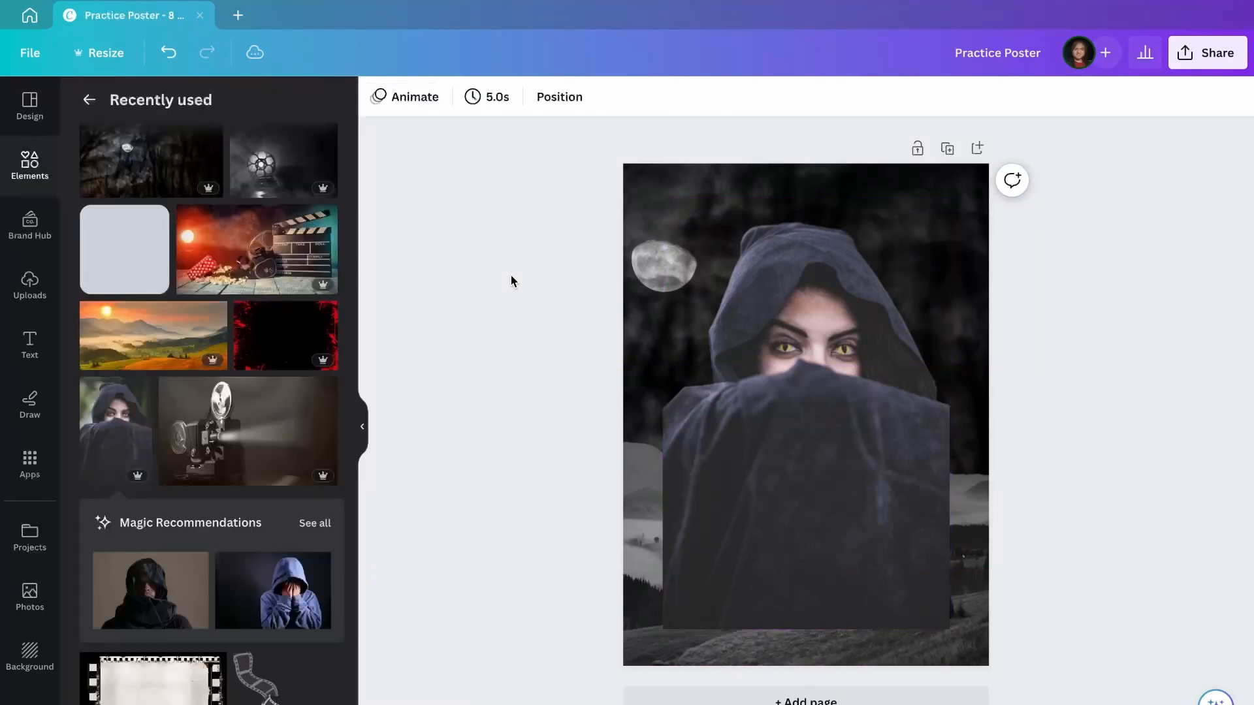
pyautogui.click(561, 97)
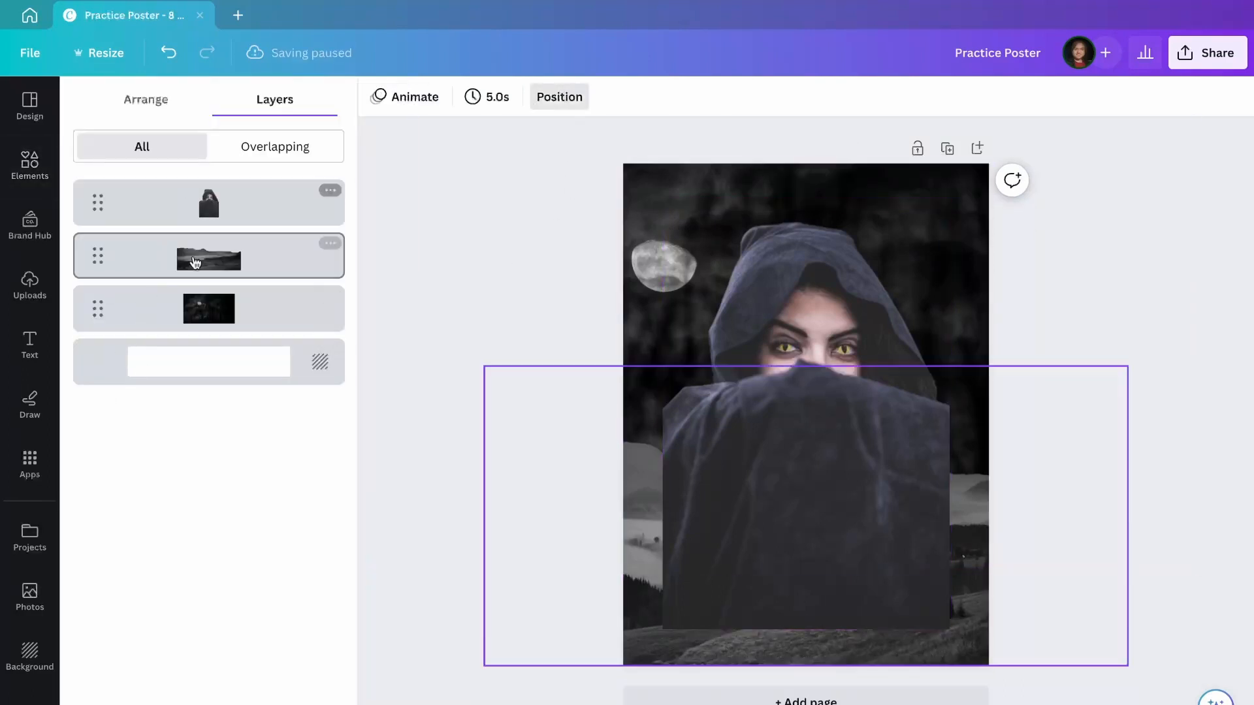
pyautogui.moveTo(194, 210); pyautogui.dragTo(205, 260)
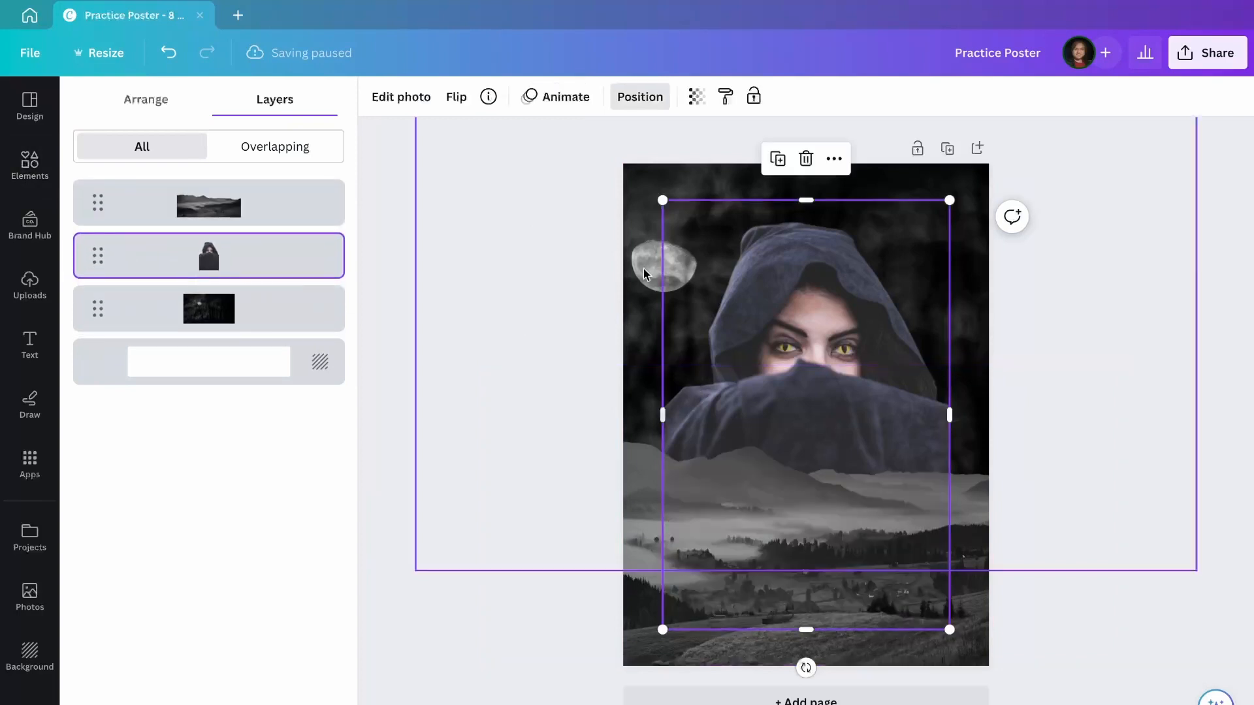
# Make the woman photo greyscale (Saturation -100), darker, with lifted shadows and brighter highlights.
pyautogui.click(394, 104)
pyautogui.click(192, 117)
pyautogui.scroll(-3, 193, 594)
pyautogui.scroll(-1, 193, 595)
pyautogui.moveTo(176, 588); pyautogui.dragTo(78, 587)
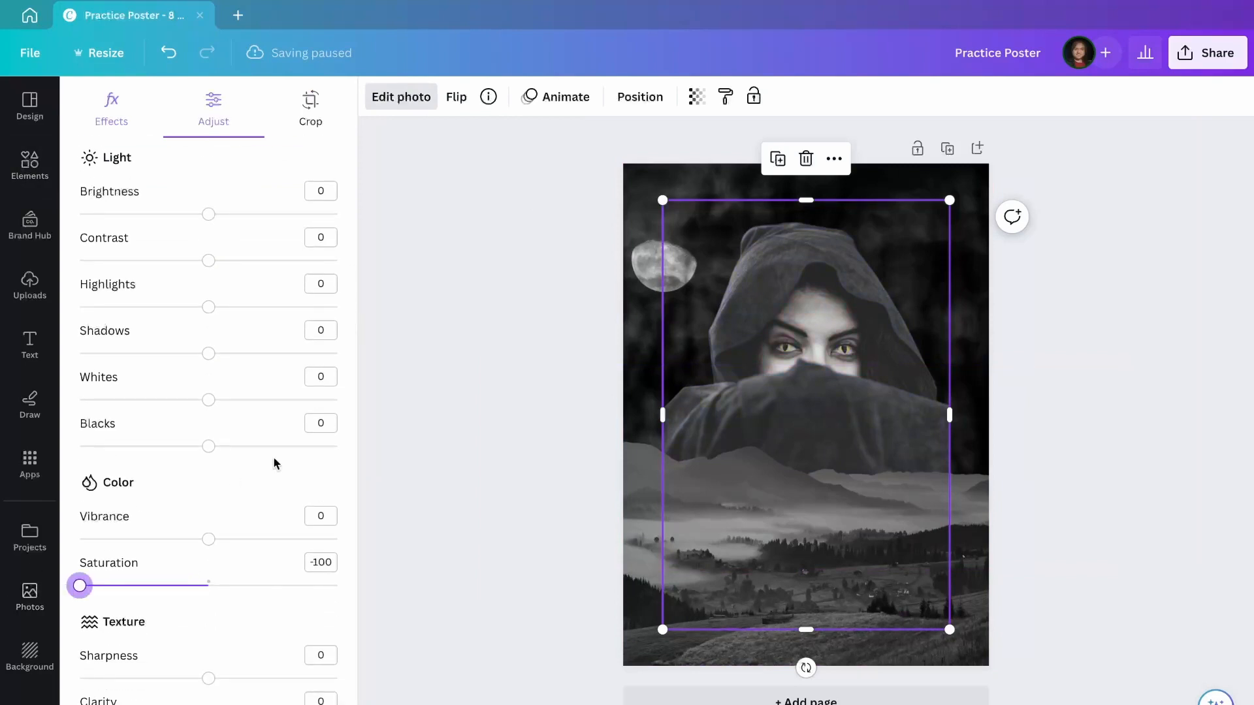
pyautogui.scroll(2, 213, 367)
pyautogui.moveTo(209, 350); pyautogui.dragTo(130, 352)
pyautogui.moveTo(209, 488); pyautogui.dragTo(246, 488)
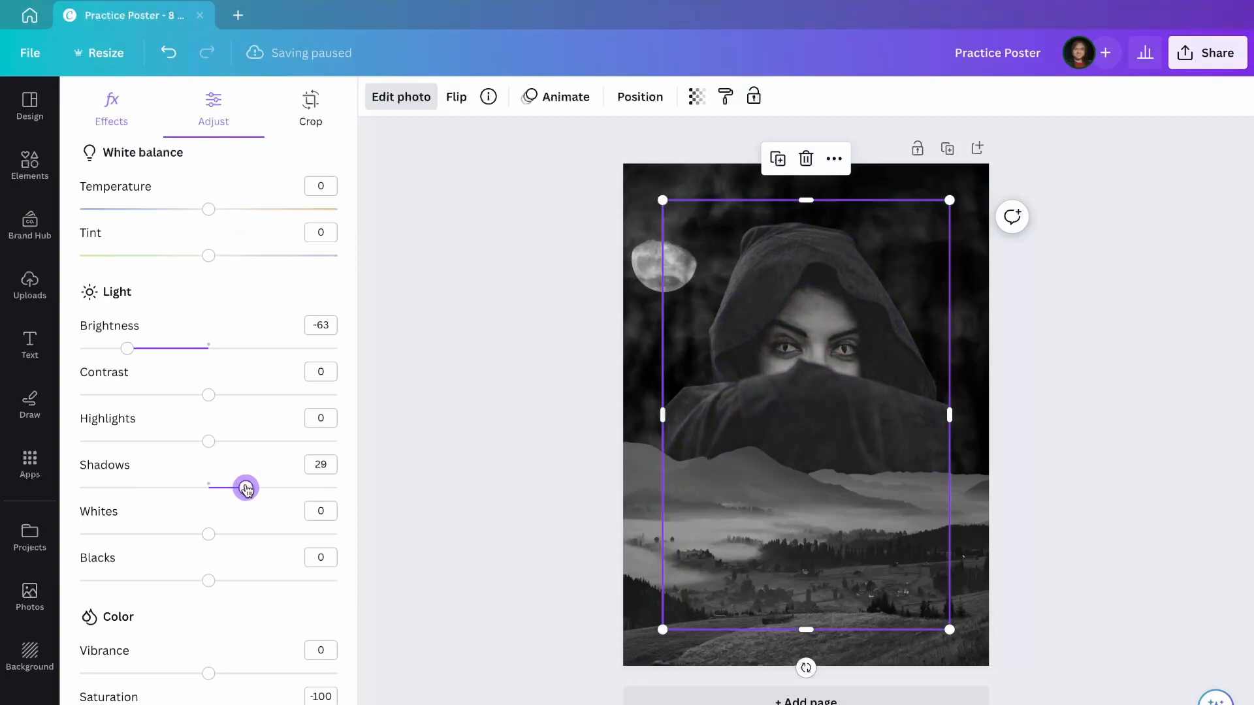
pyautogui.moveTo(209, 441); pyautogui.dragTo(279, 442)
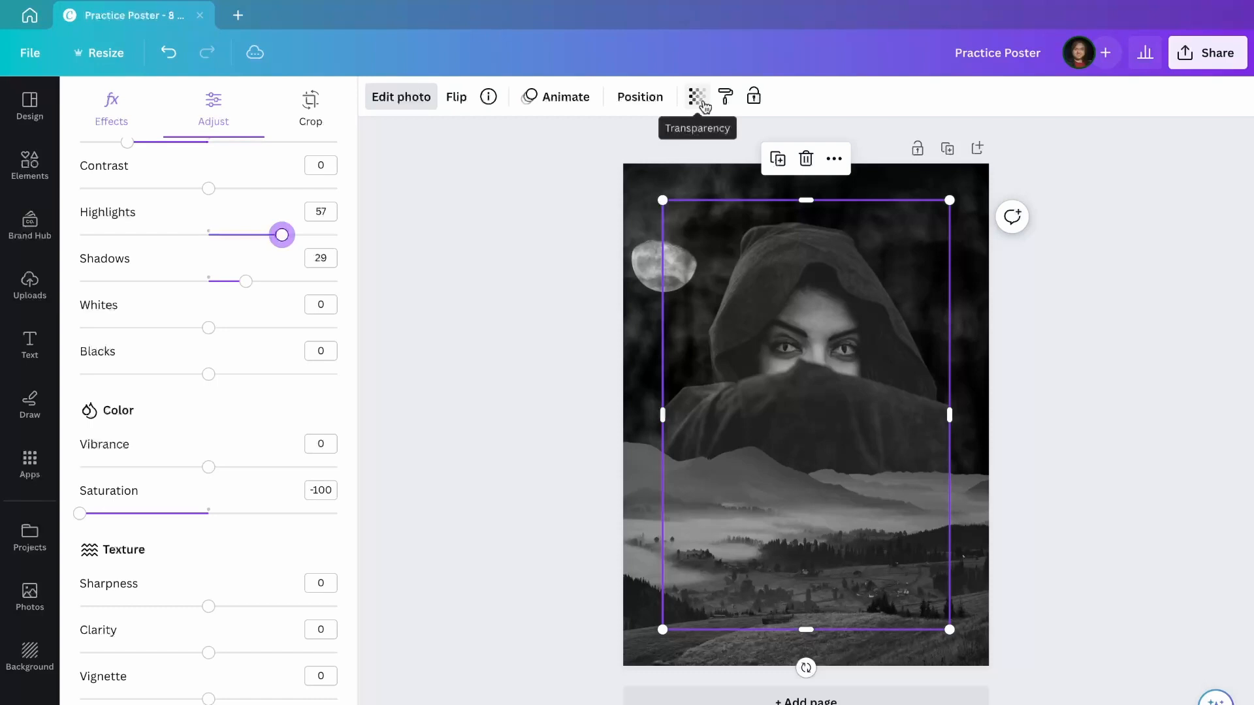
# Set the woman photo's transparency to 50.
pyautogui.click(698, 98)
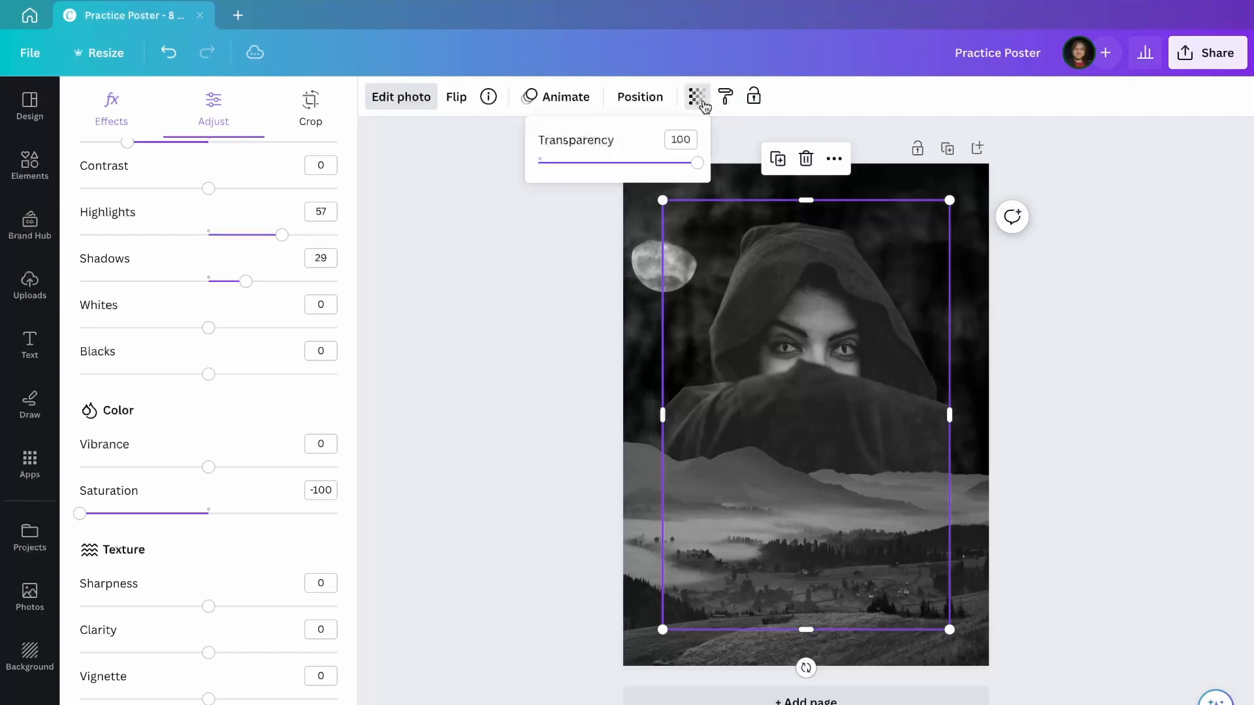
pyautogui.doubleClick(692, 136)
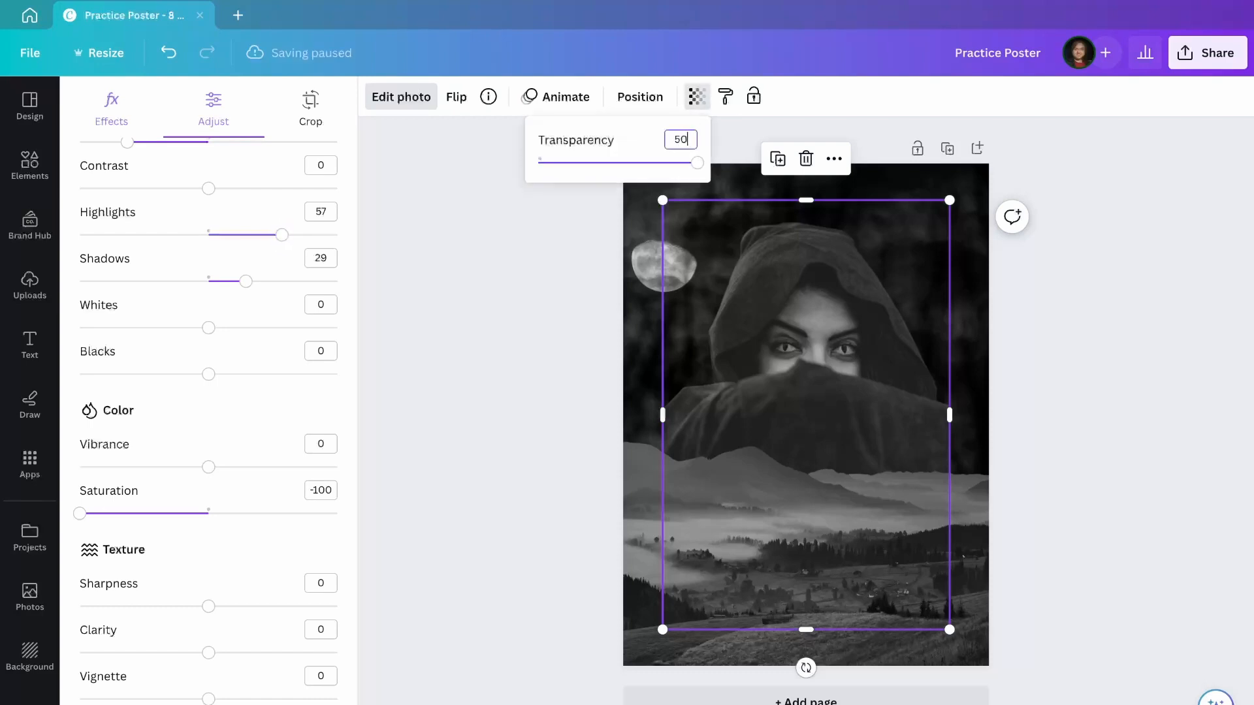
pyautogui.press('Return')
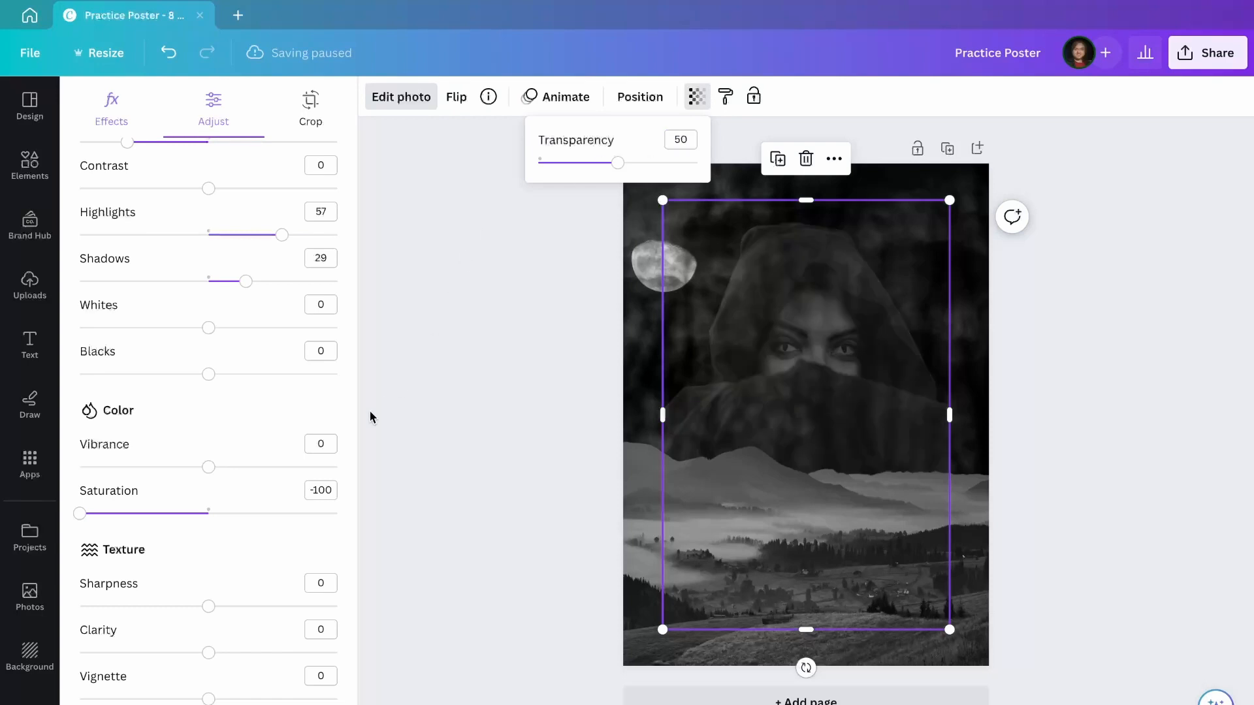
pyautogui.click(29, 165)
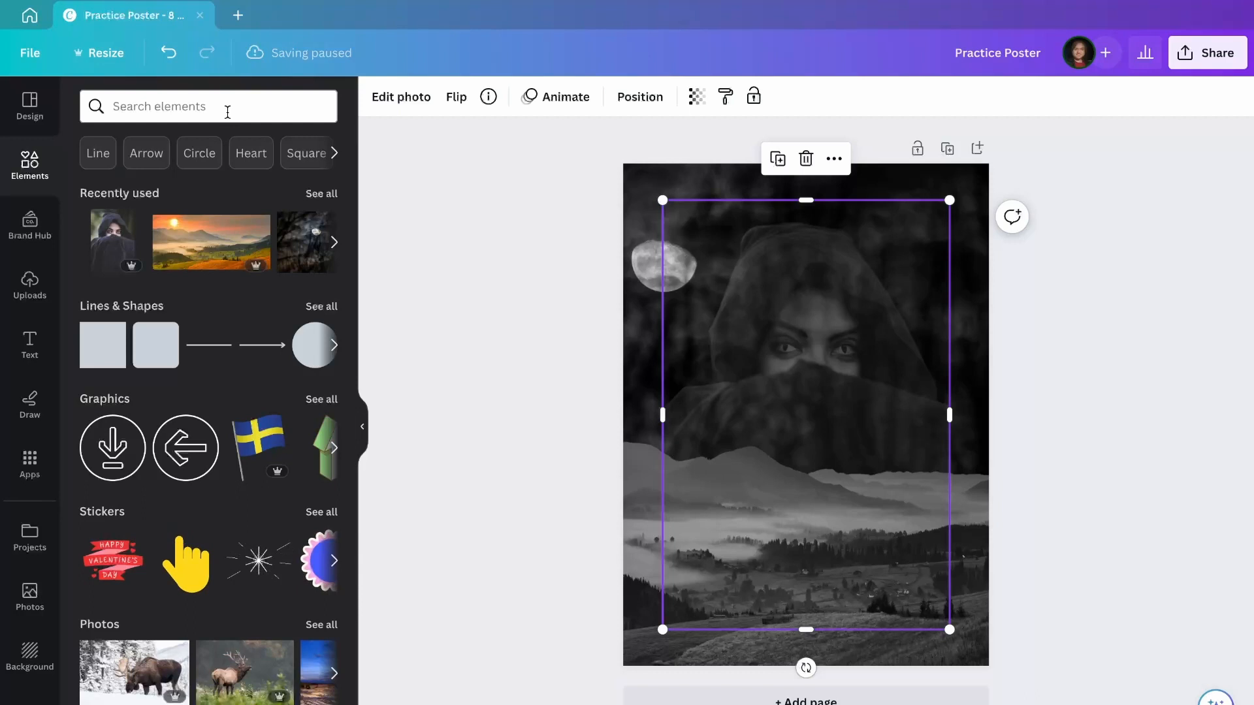
# Search elements for 'shadow' and add a soft blurred shadow graphic.
pyautogui.click(227, 112)
pyautogui.write('shadow')
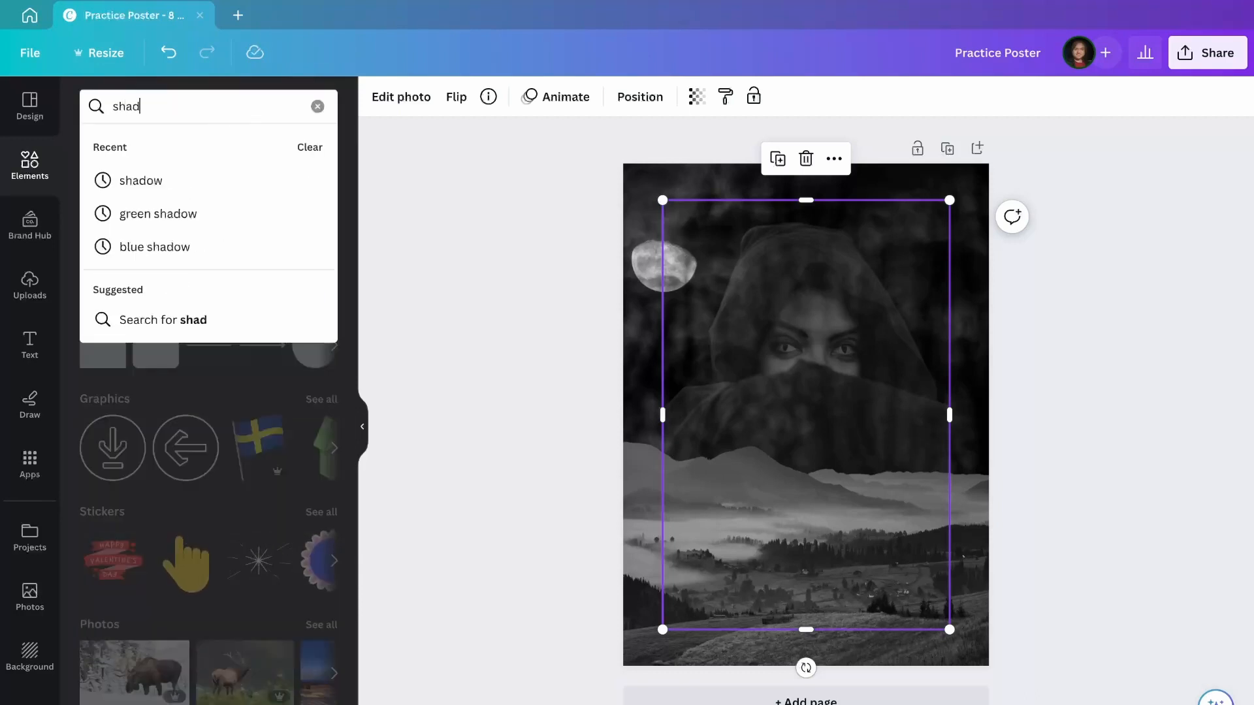
pyautogui.press('Return')
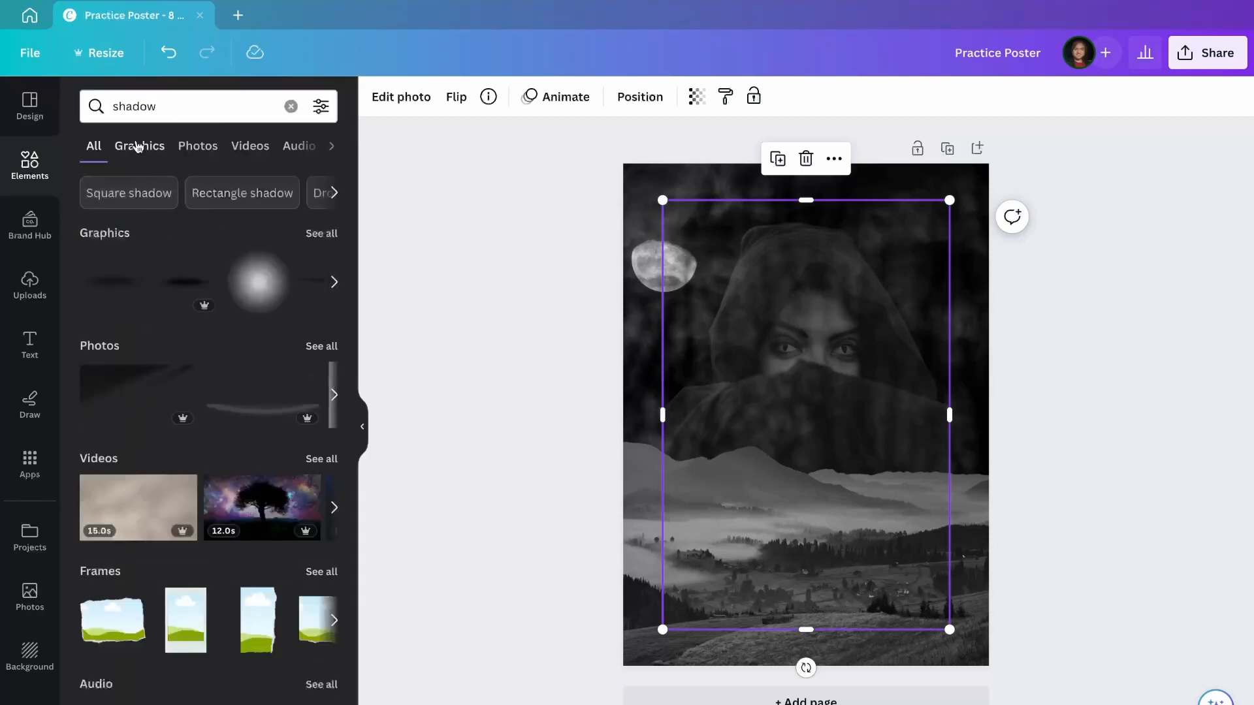
pyautogui.click(134, 145)
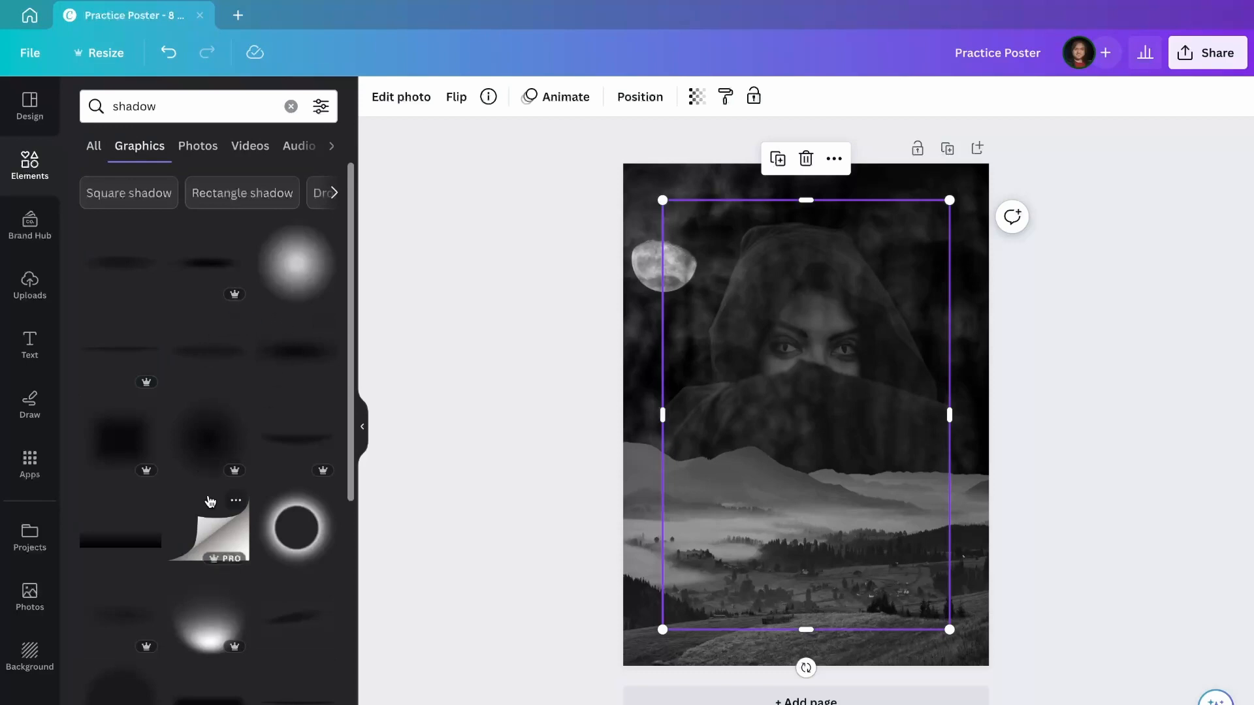
pyautogui.scroll(-5, 206, 484)
pyautogui.scroll(1, 210, 501)
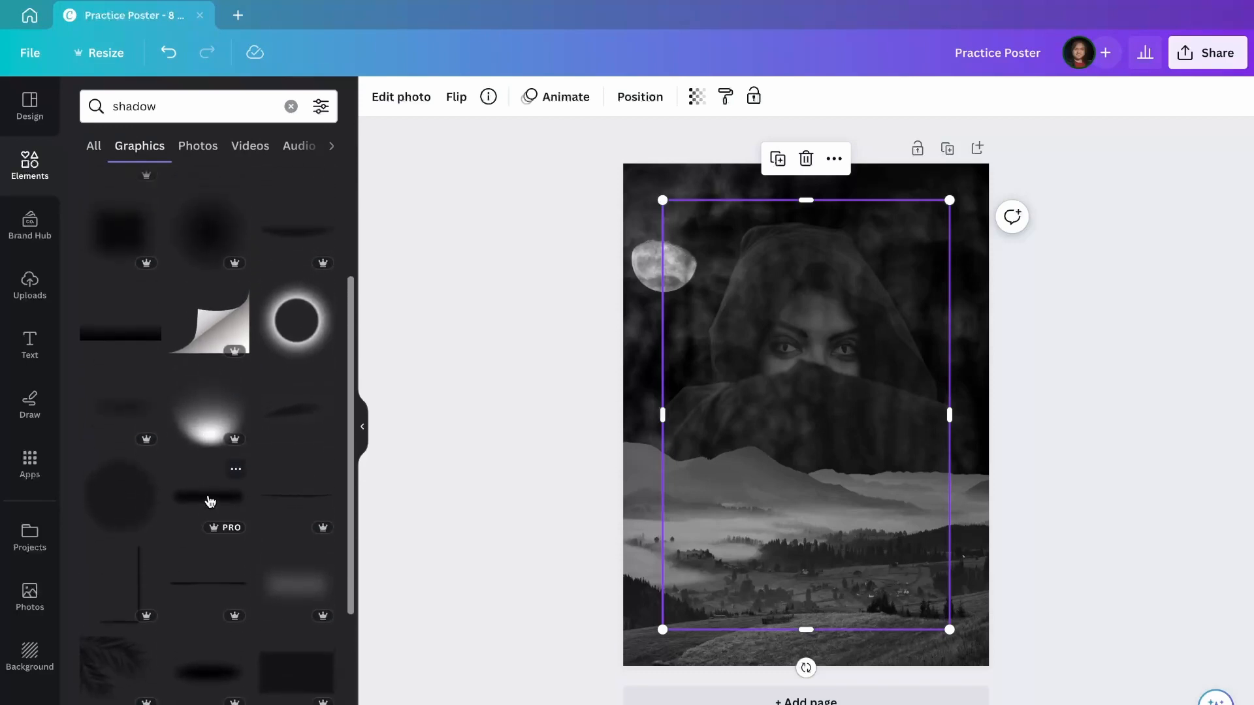
pyautogui.click(209, 500)
# Stretch the shadow graphic wide and place it over the horizon.
pyautogui.moveTo(836, 400); pyautogui.dragTo(834, 441)
pyautogui.moveTo(952, 416); pyautogui.dragTo(1248, 320)
pyautogui.moveTo(971, 392); pyautogui.dragTo(825, 425)
pyautogui.click(478, 282)
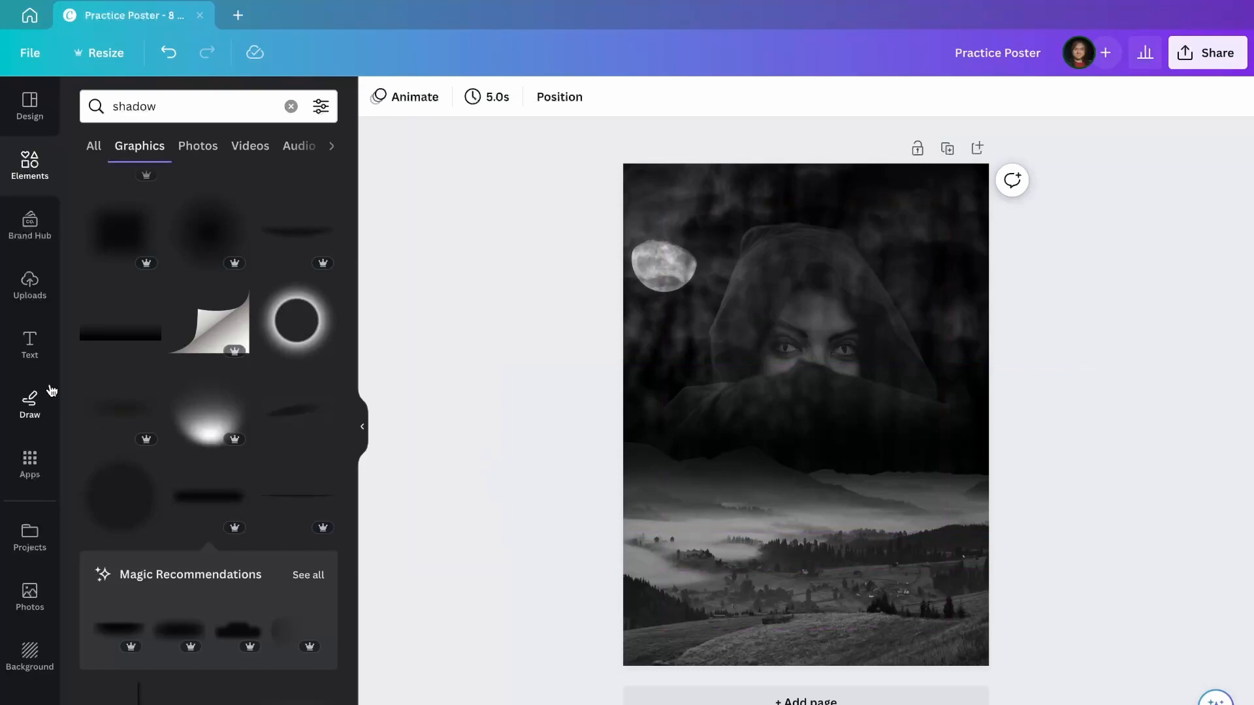
pyautogui.click(29, 356)
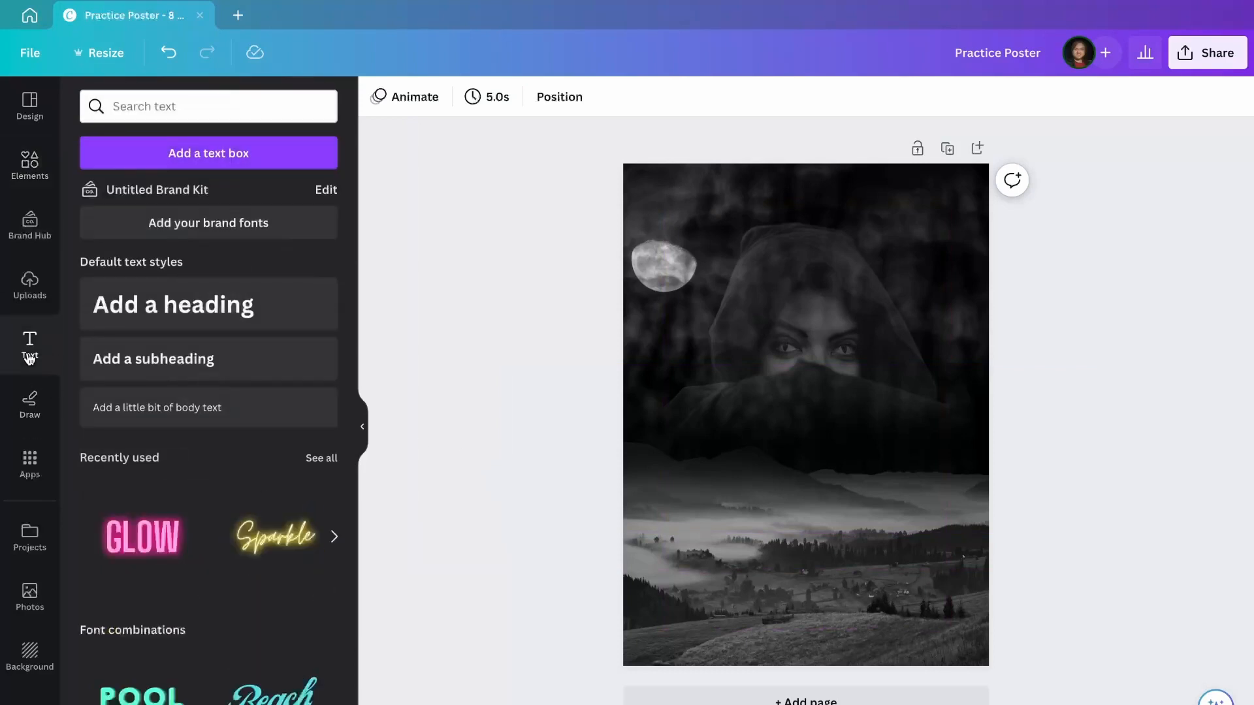
# Add a subheading at the poster top reading 'A Short Film By' plus the filmmaker's name.
pyautogui.click(191, 367)
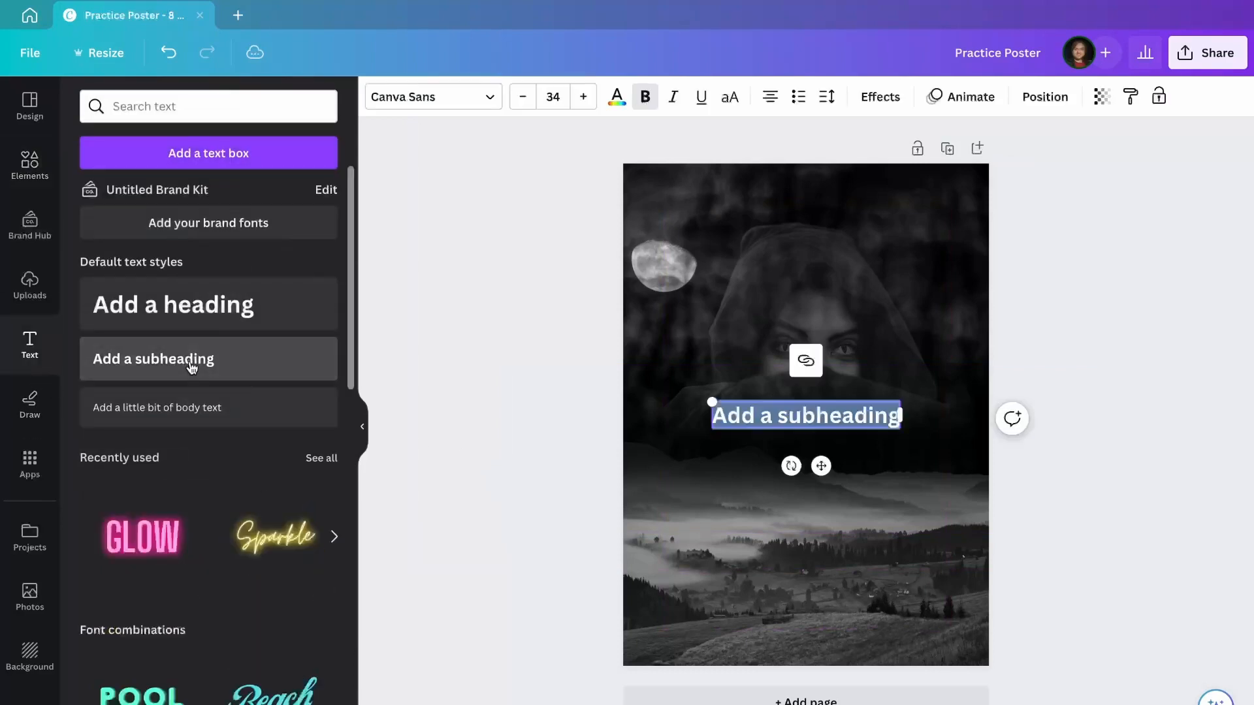
pyautogui.moveTo(821, 465); pyautogui.dragTo(821, 266)
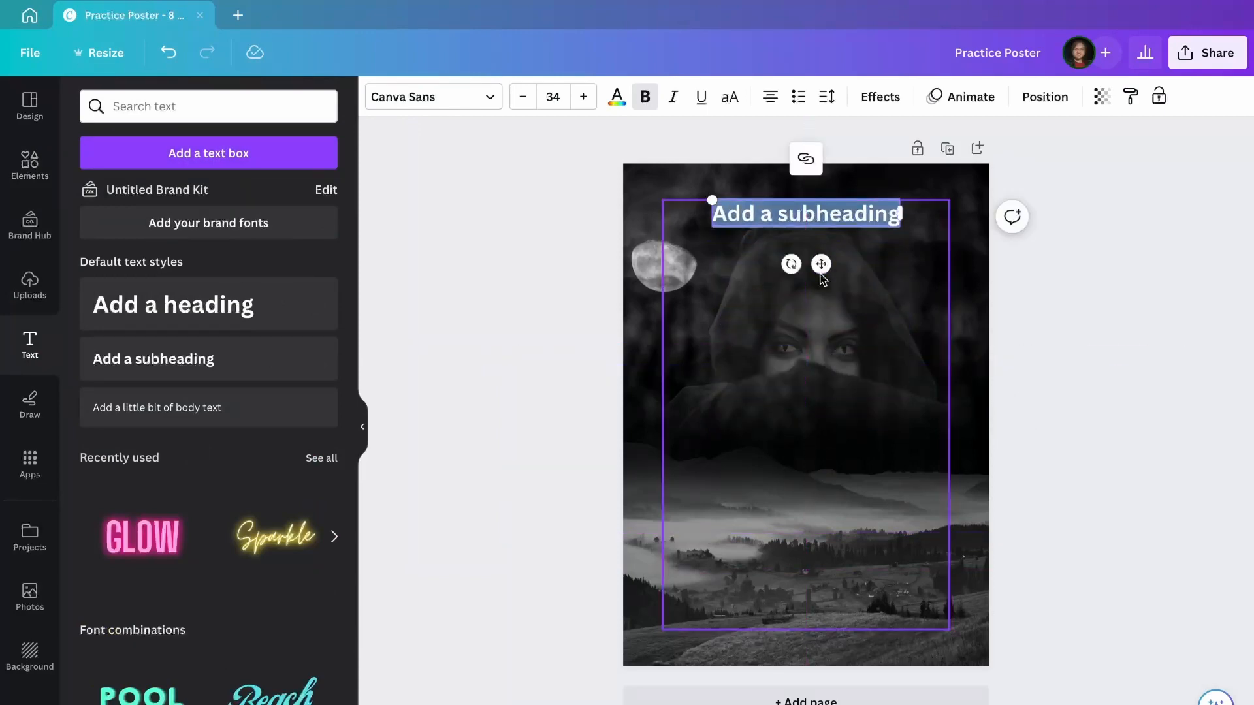
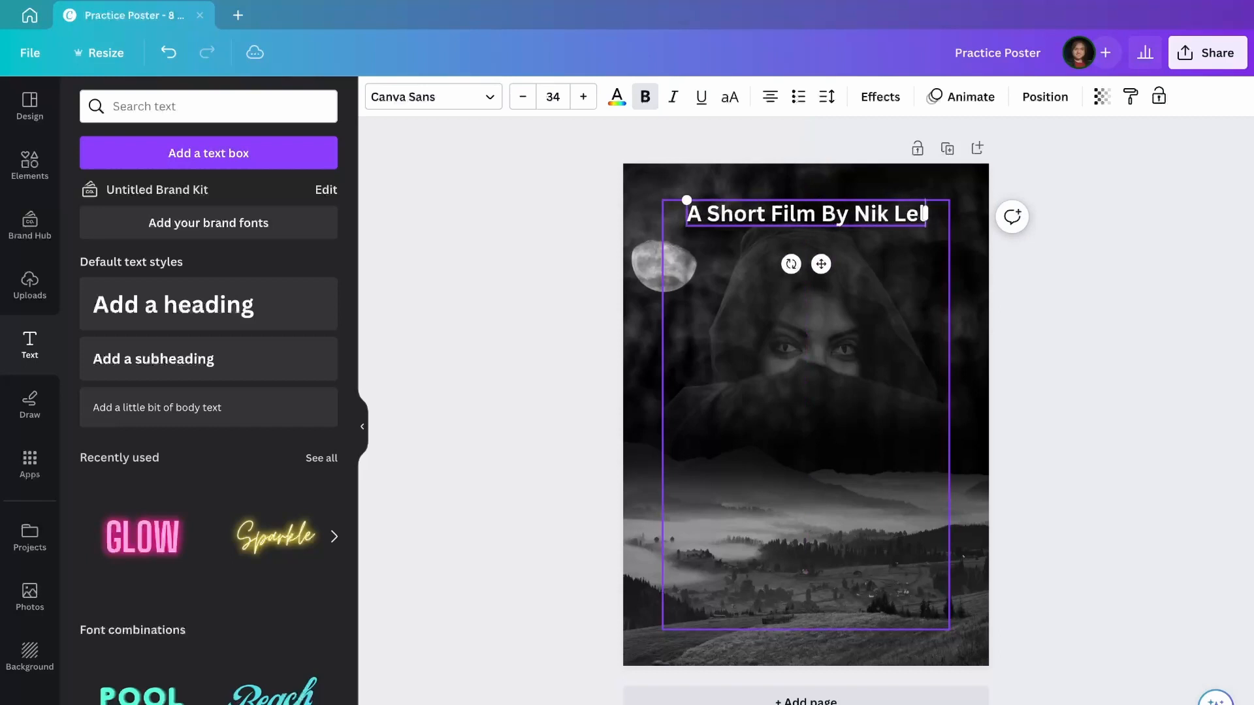
pyautogui.click(530, 192)
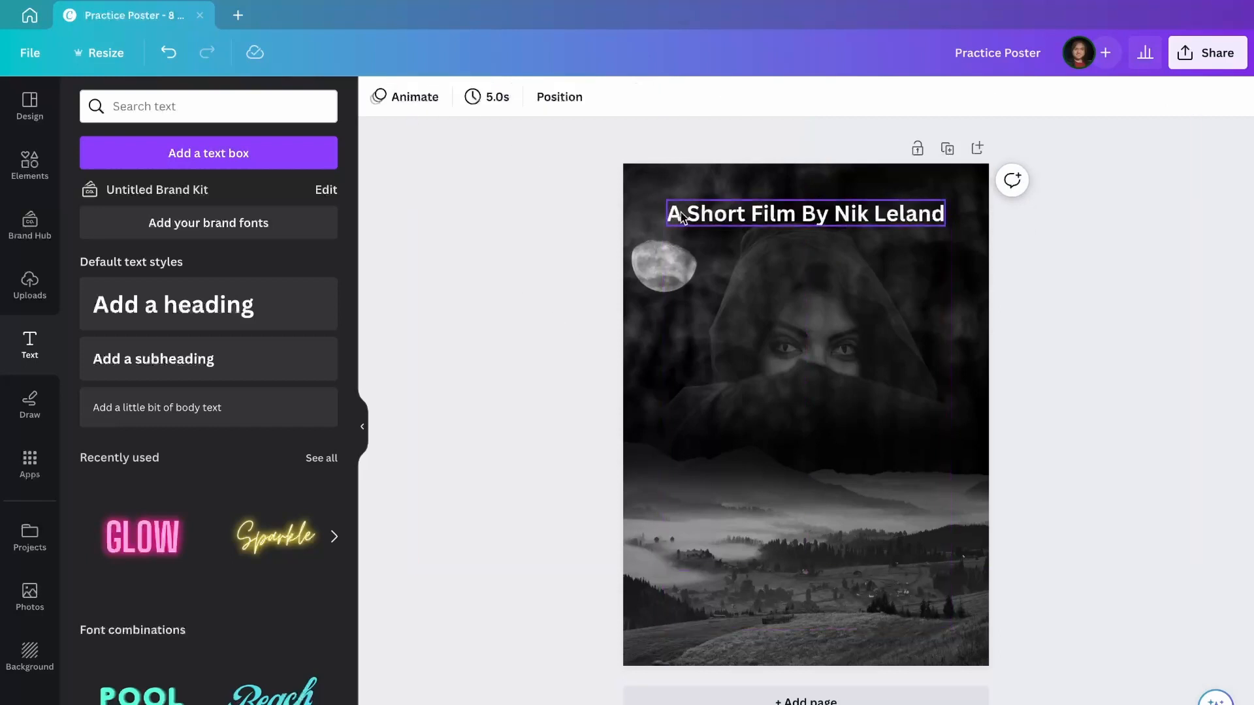
pyautogui.click(681, 213)
# Change the credit line's font to Belina.
pyautogui.click(426, 101)
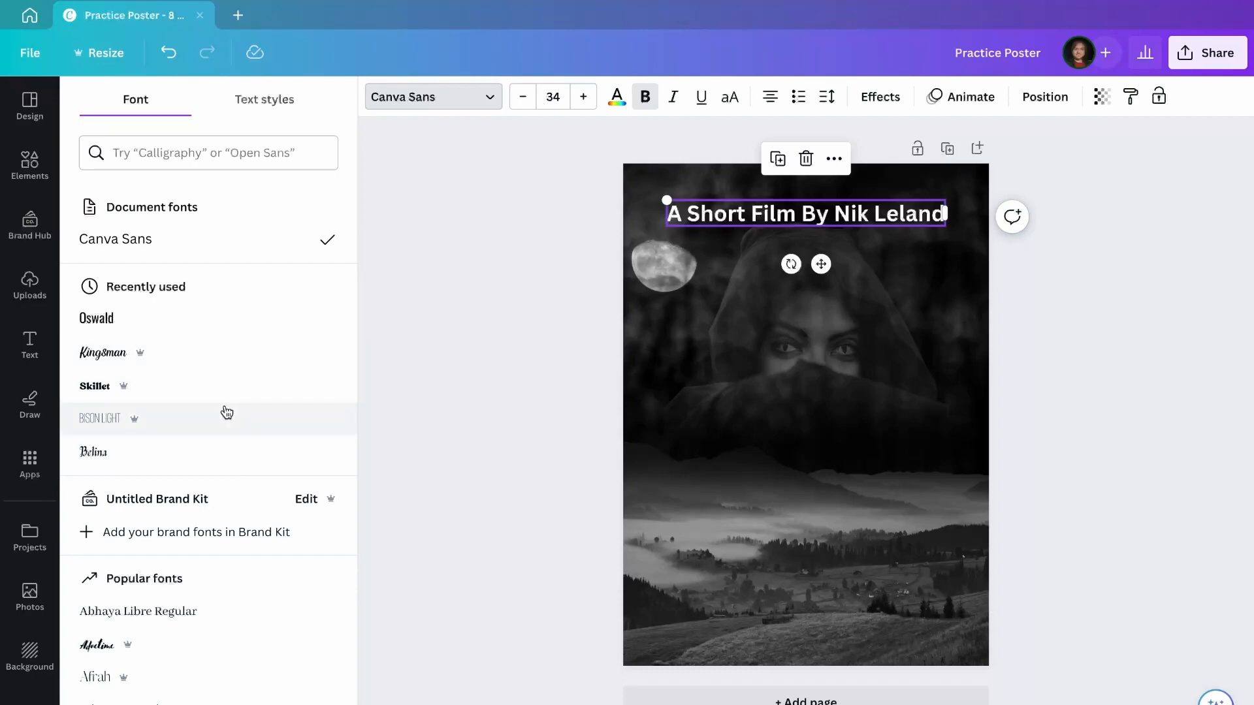
pyautogui.scroll(-8, 227, 404)
pyautogui.scroll(-9, 226, 412)
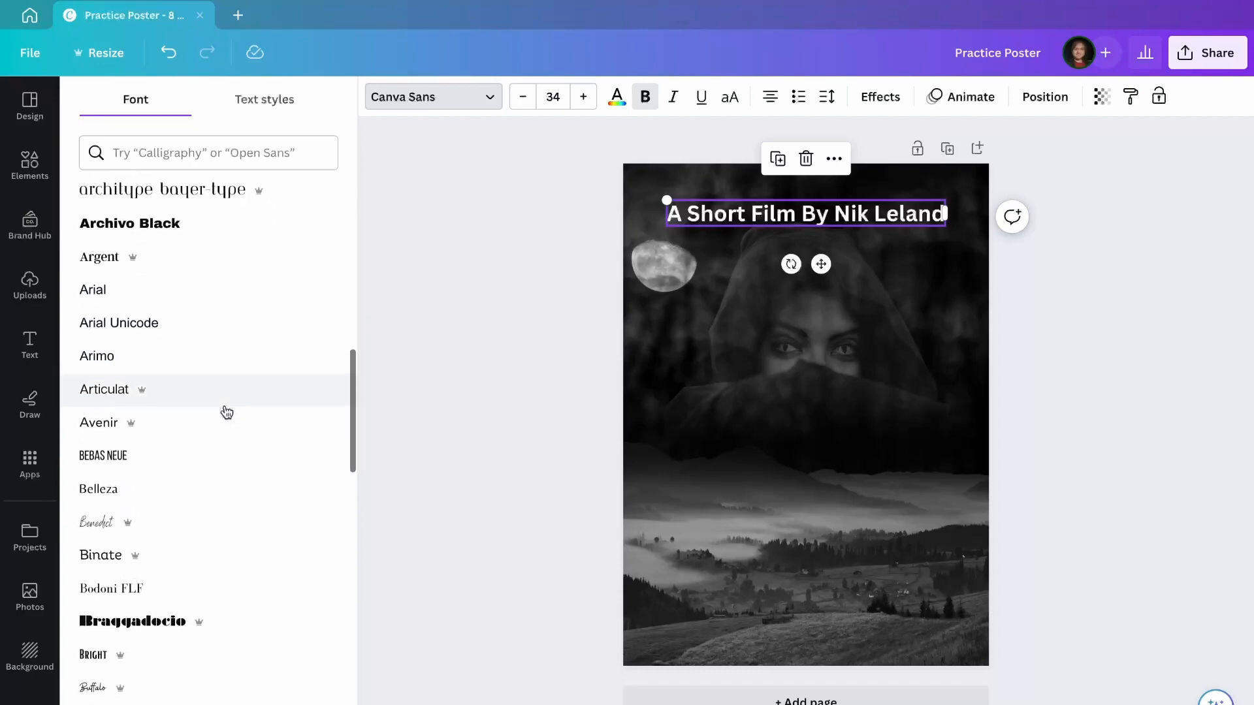
pyautogui.scroll(-6, 227, 411)
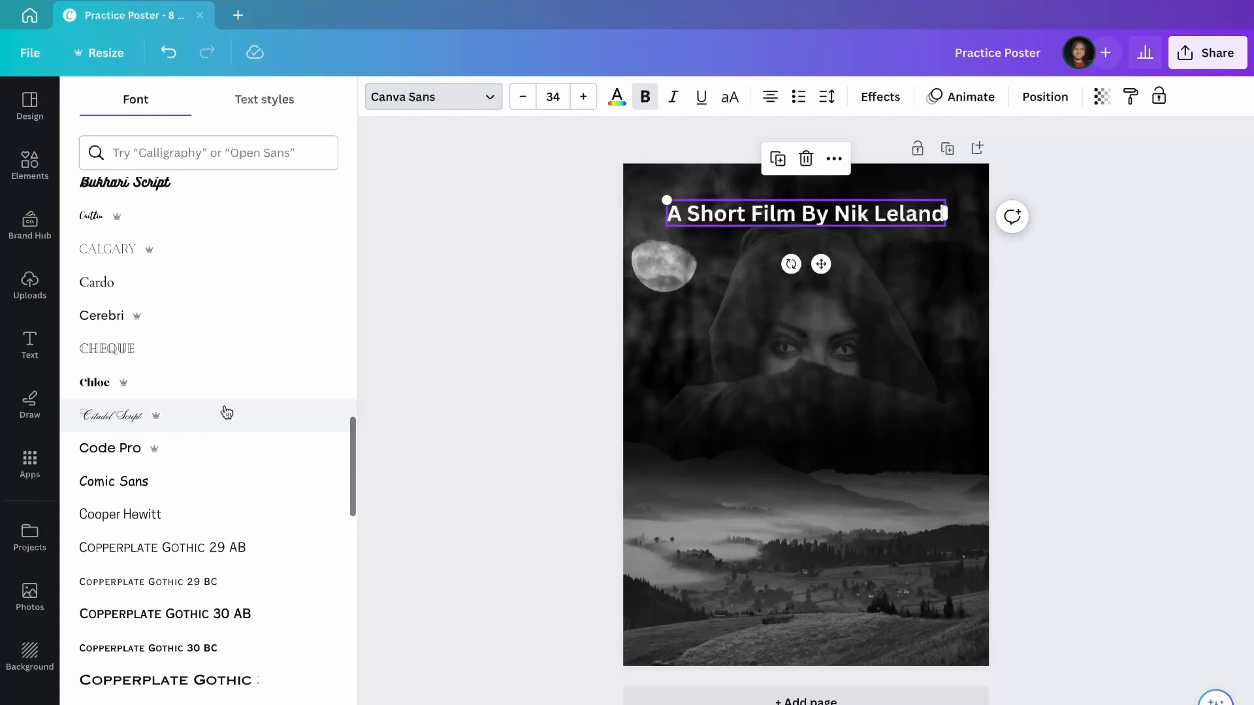
pyautogui.scroll(20, 239, 341)
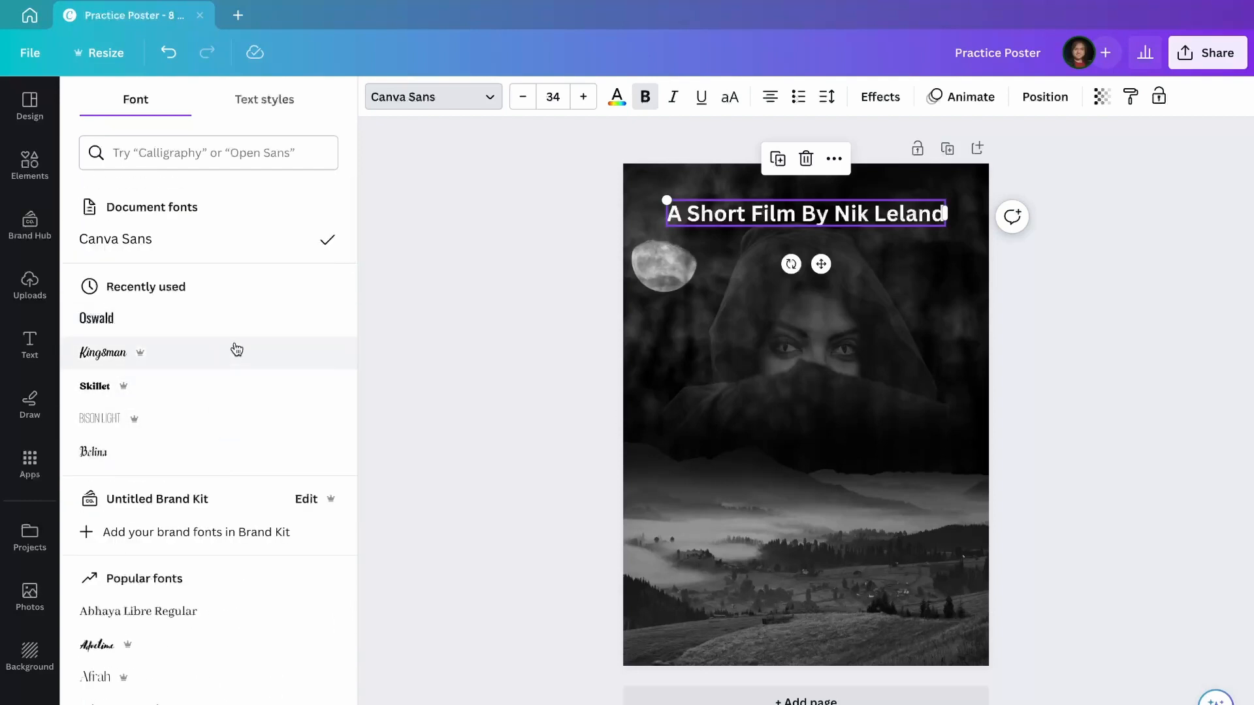
pyautogui.click(255, 452)
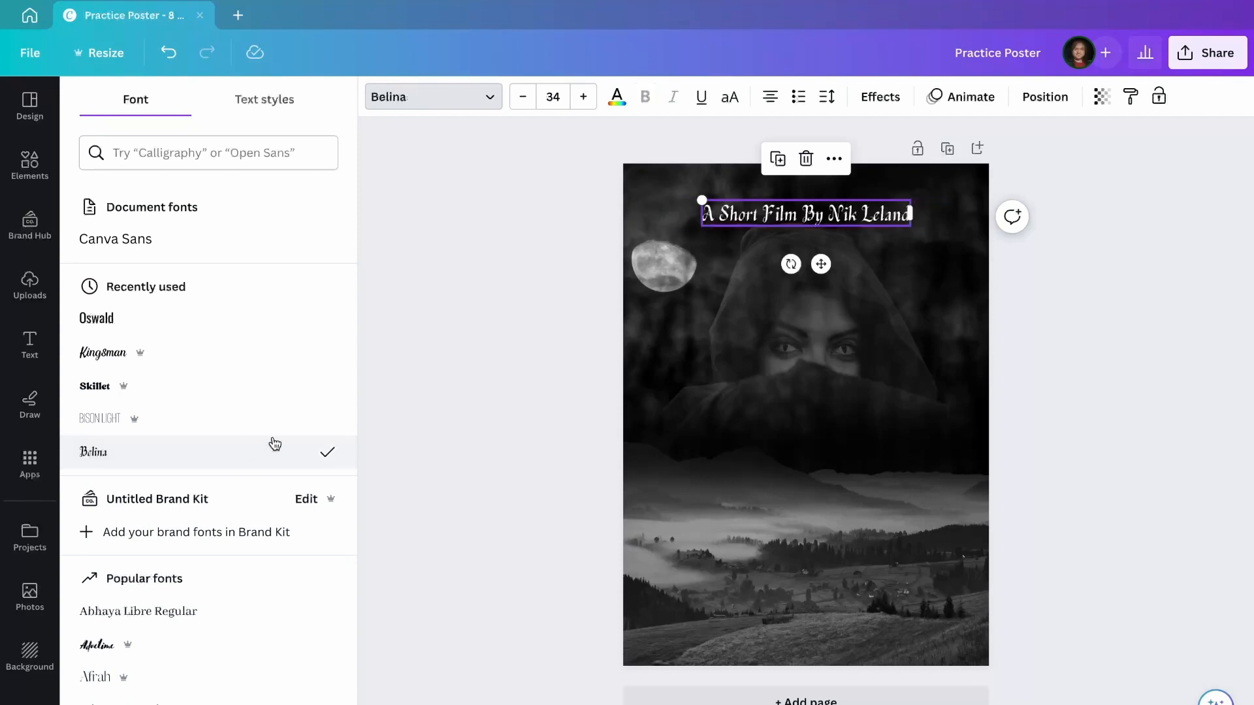
pyautogui.click(487, 279)
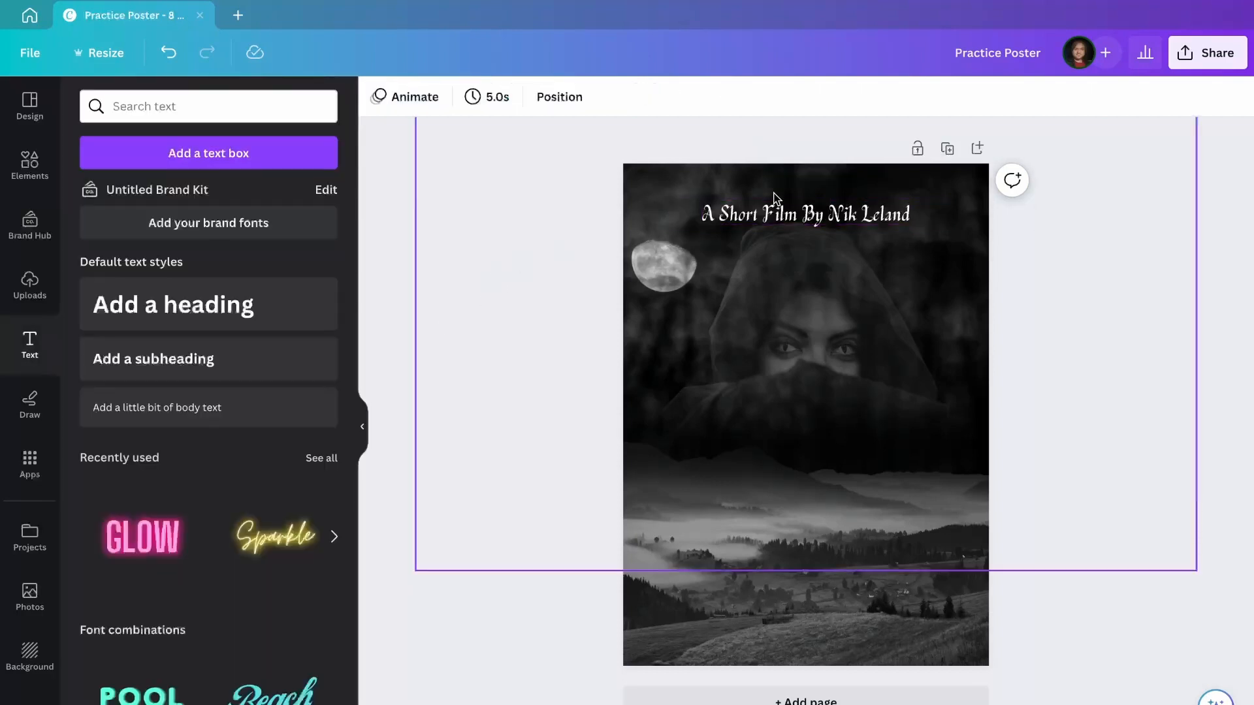
pyautogui.click(783, 226)
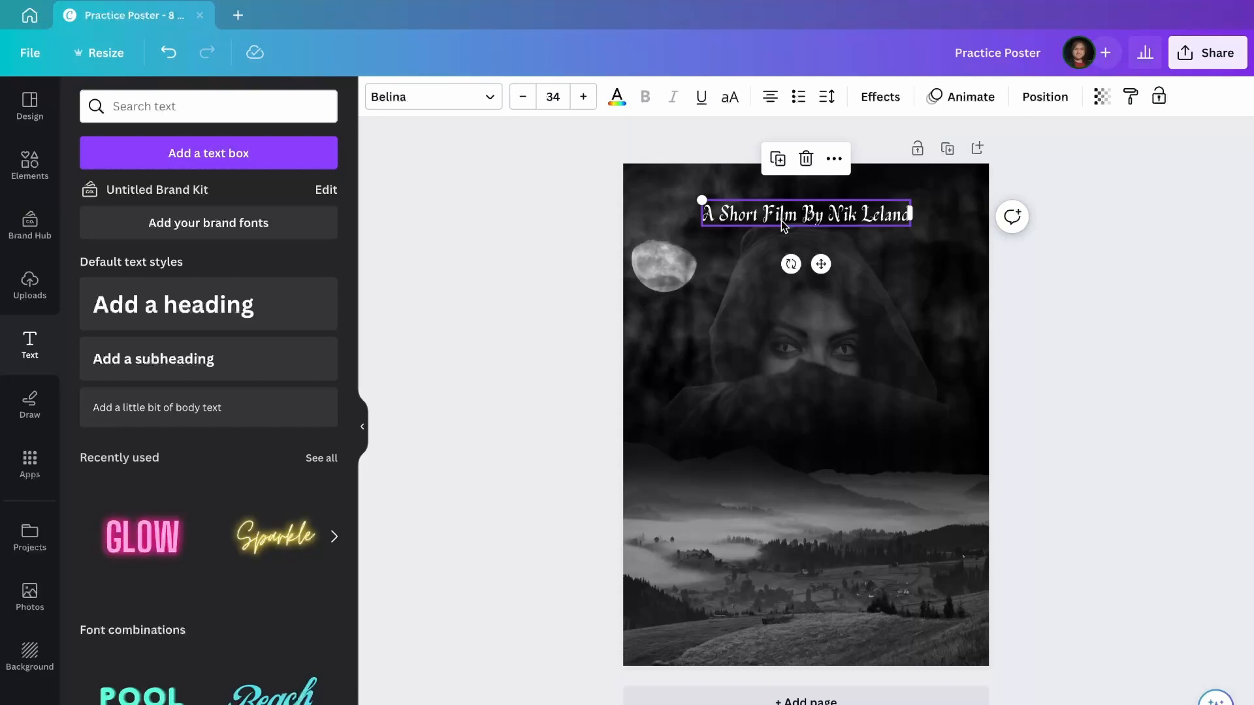
# Duplicate the credit line below and retype it as 'The Vampire Of Gloria Street'.
pyautogui.hotkey('ctrl', 'd')
pyautogui.moveTo(818, 280); pyautogui.dragTo(807, 587)
pyautogui.doubleClick(808, 534)
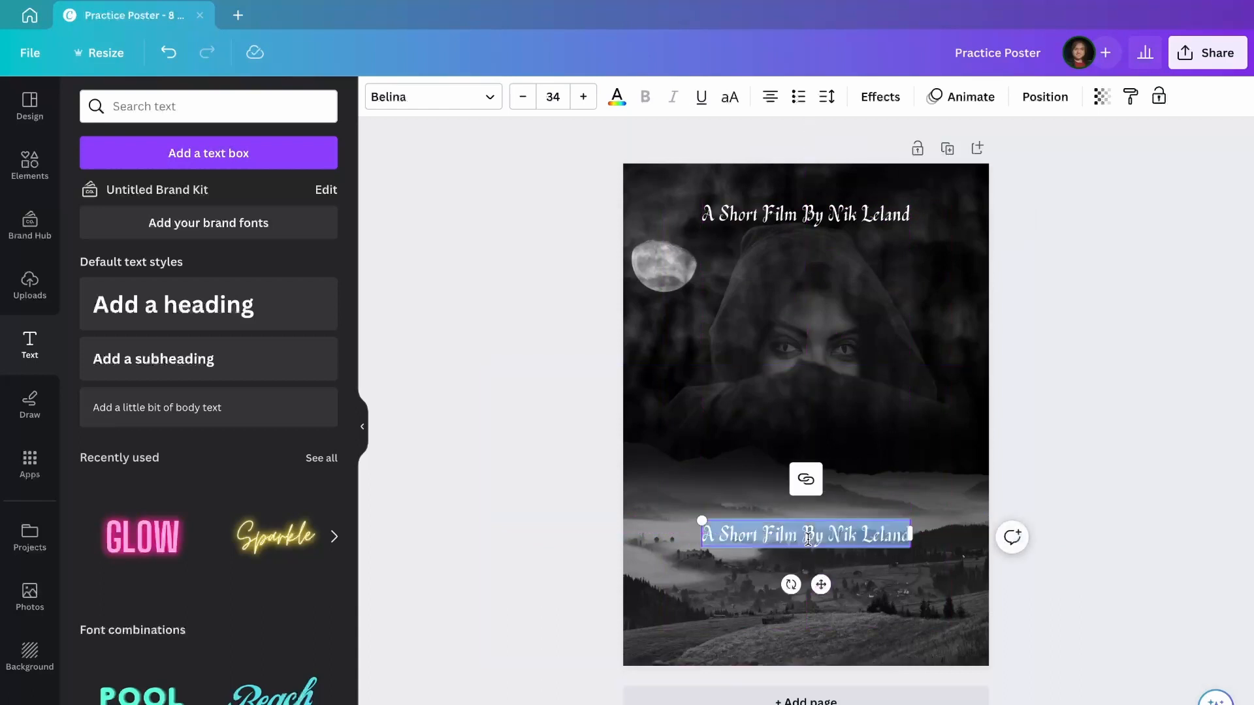
pyautogui.press('BackSpace')
pyautogui.write('The Vamp')
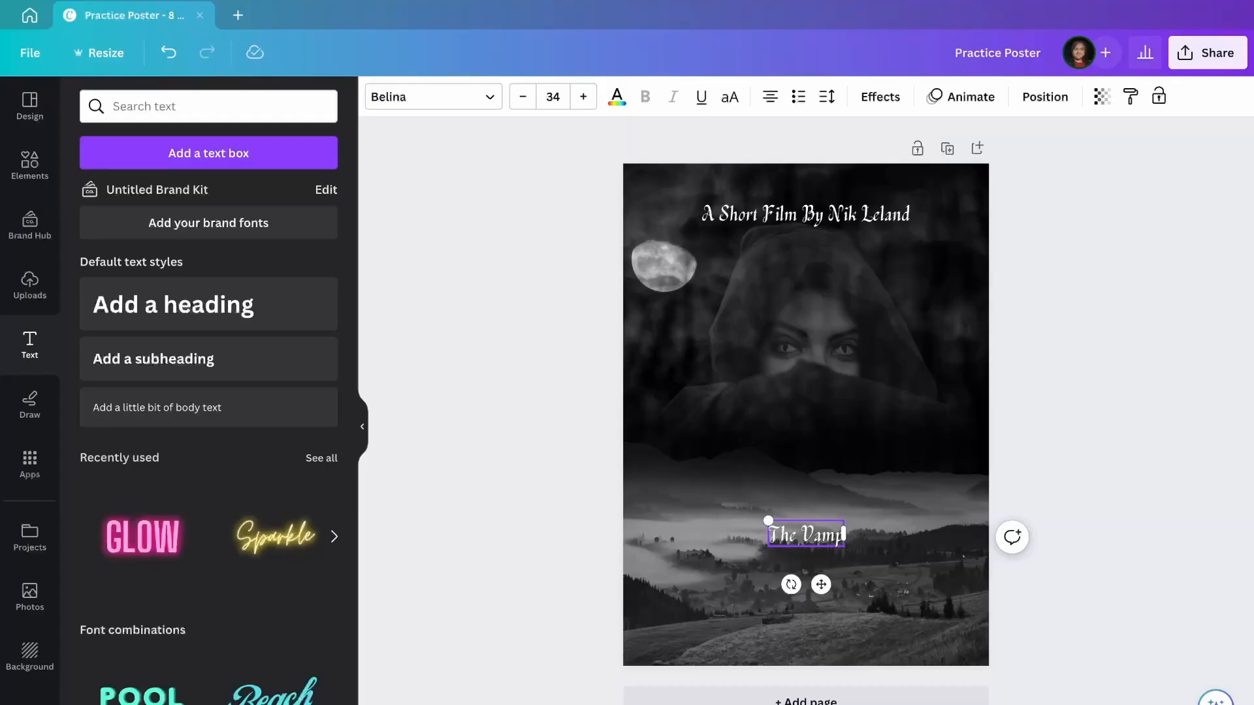
pyautogui.write('ire Of Gla')
pyautogui.write('ria Street')
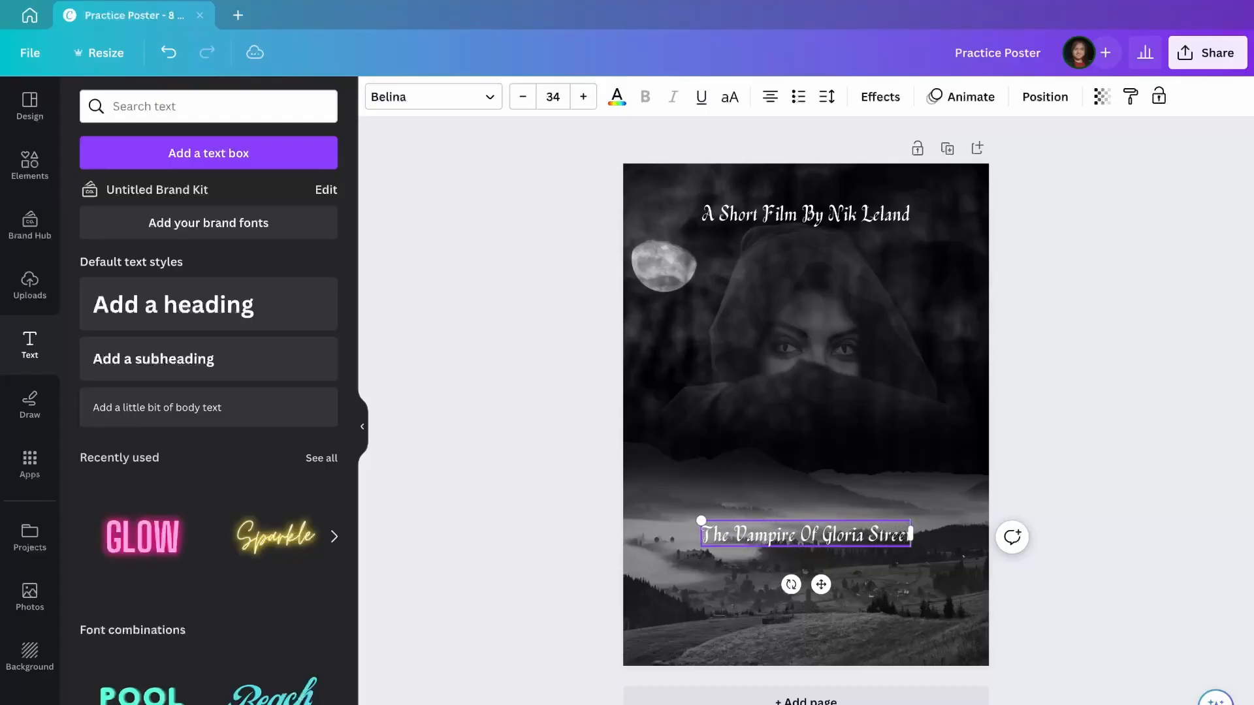
pyautogui.click(799, 535)
pyautogui.press('Return')
# Set the title font size to 100 and move it up slightly.
pyautogui.click(1093, 526)
pyautogui.click(810, 560)
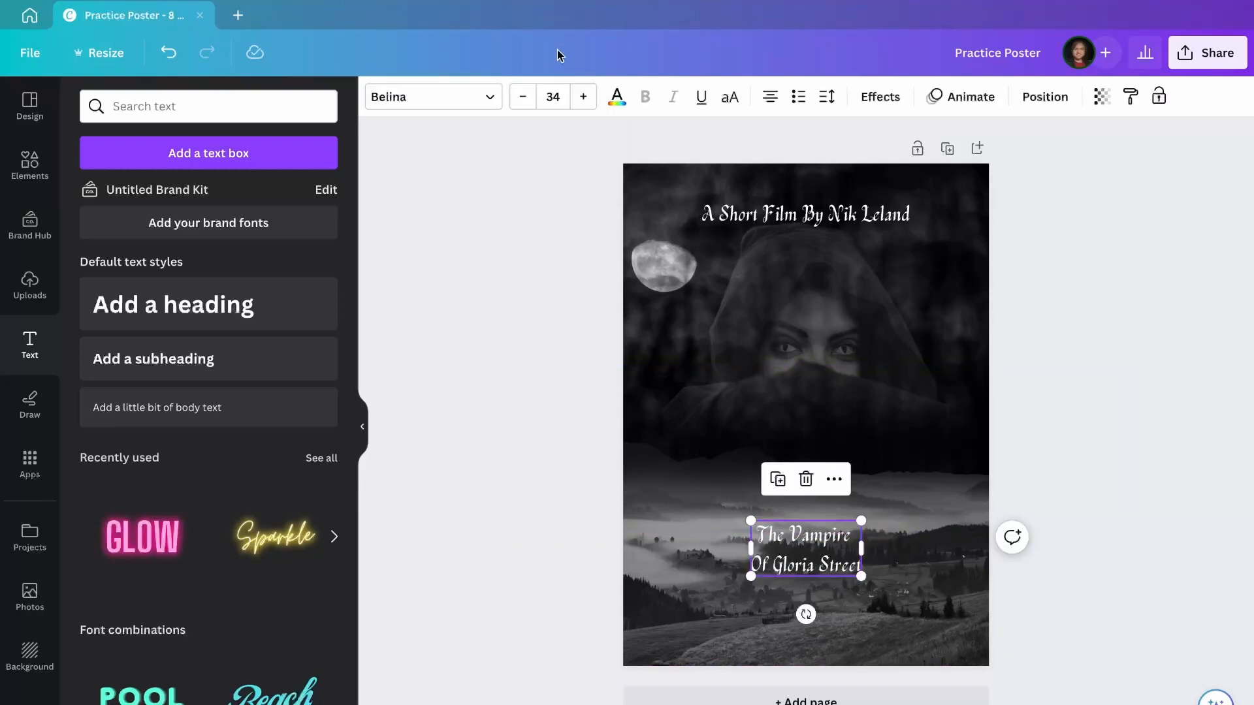
pyautogui.click(553, 97)
pyautogui.write('100')
pyautogui.press('Return')
pyautogui.moveTo(863, 617); pyautogui.dragTo(863, 547)
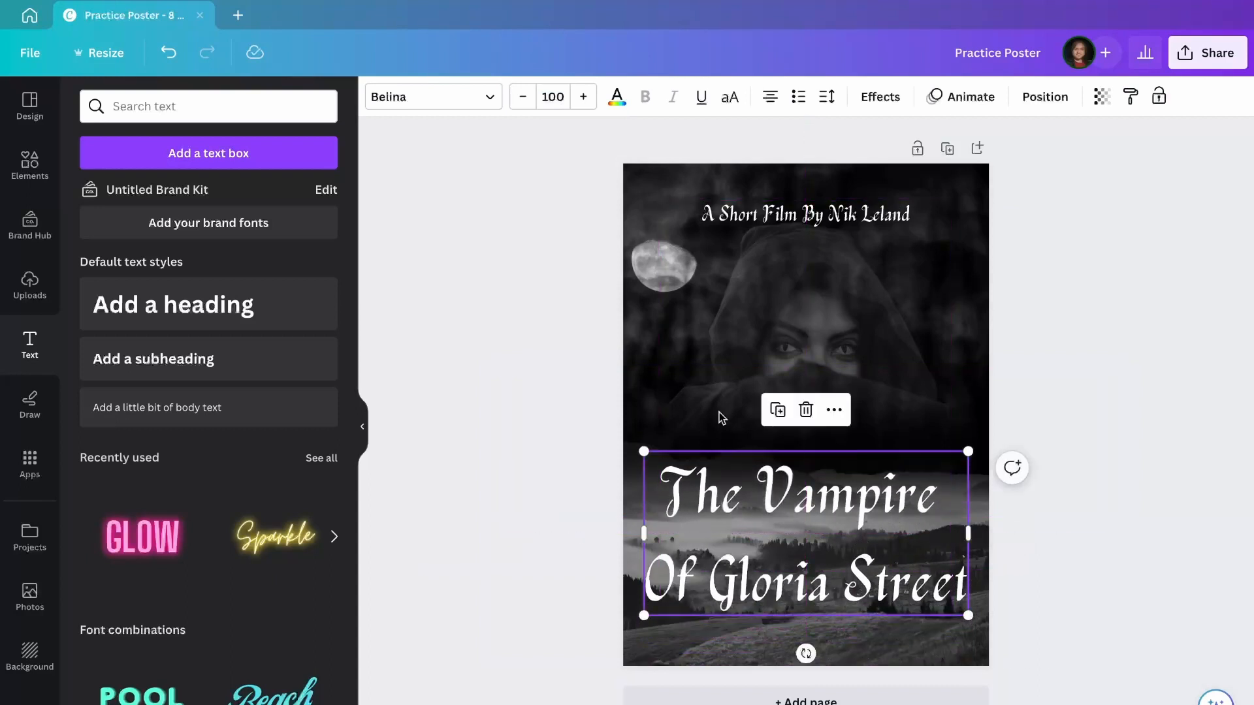
pyautogui.click(443, 102)
# Apply the Celandine blackletter font, found by searching 'gothic', to the title.
pyautogui.click(252, 152)
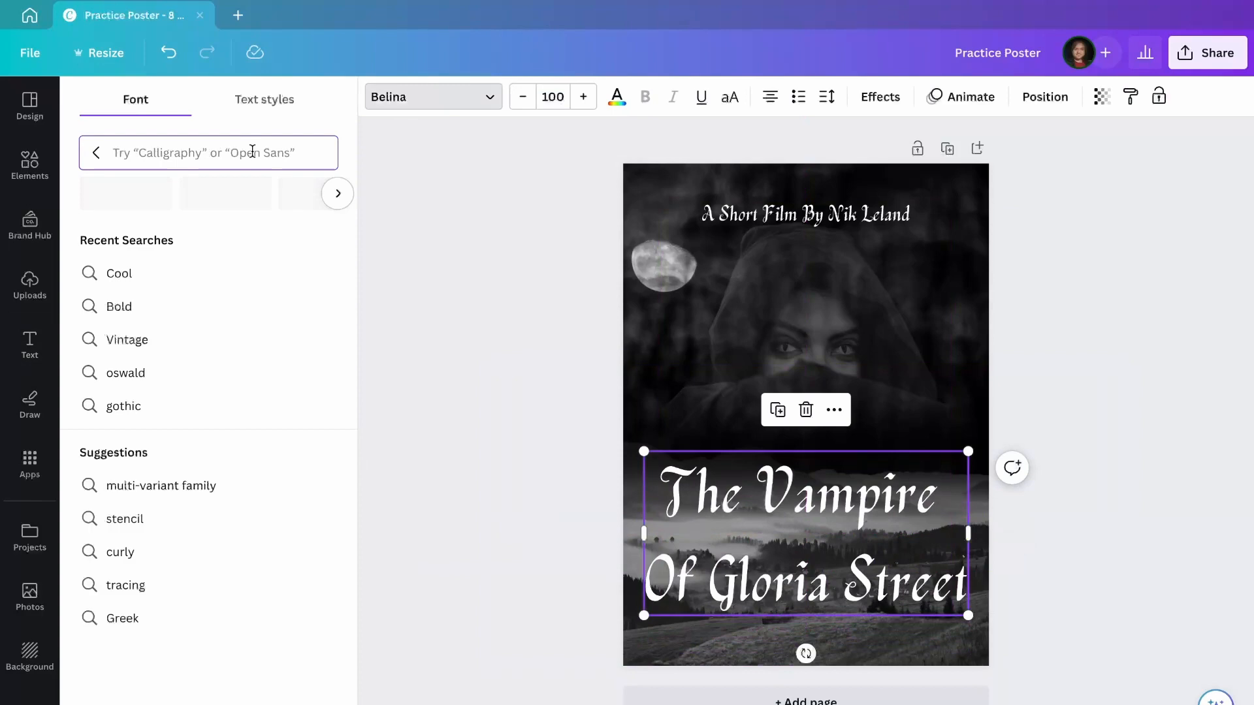
pyautogui.write('gothic')
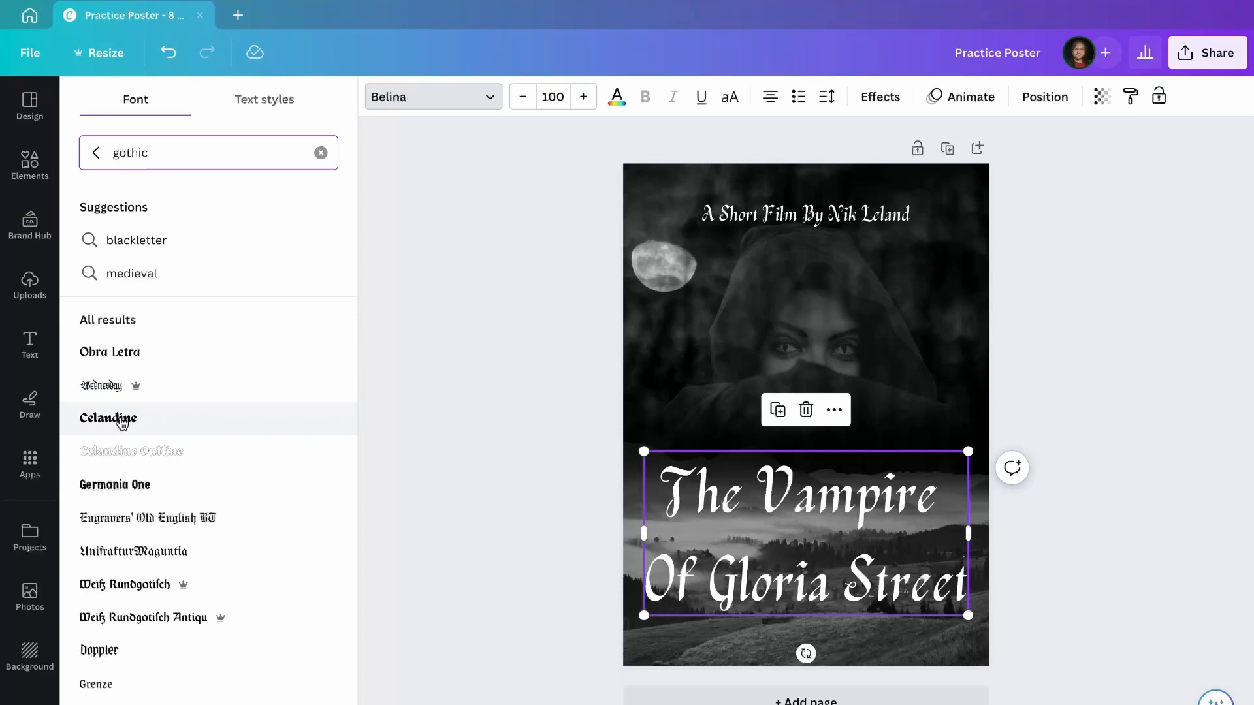
pyautogui.click(153, 421)
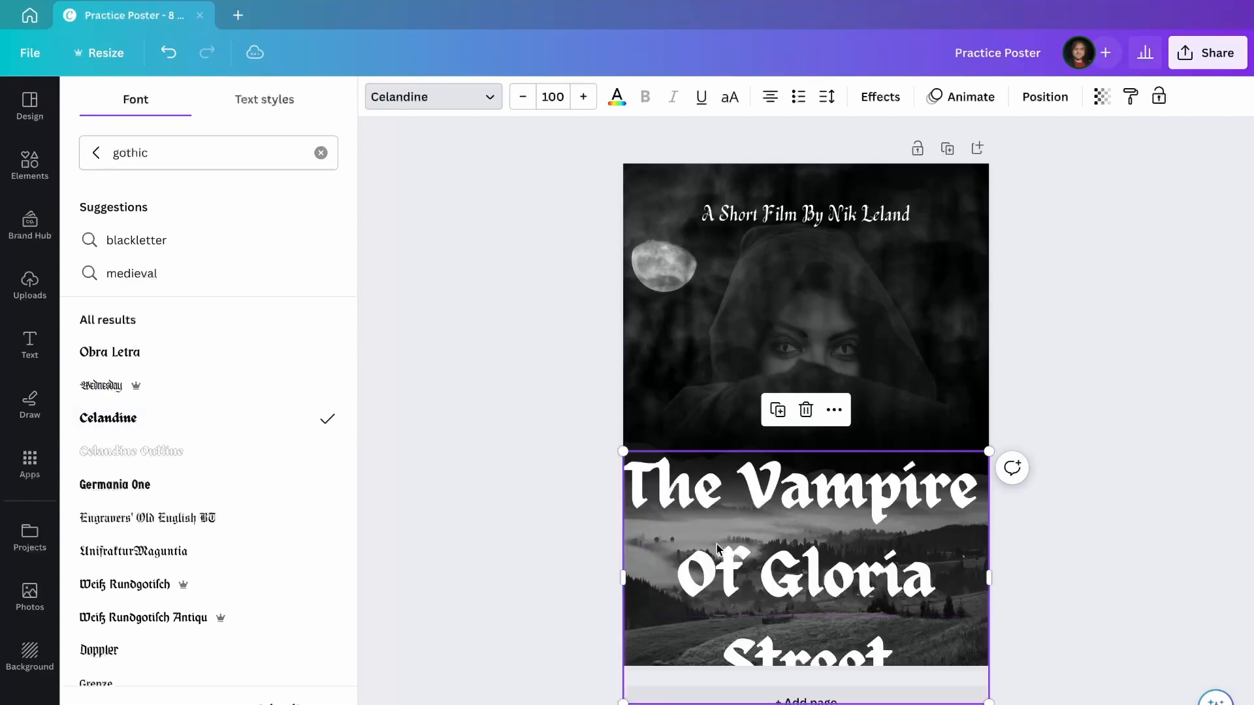
pyautogui.moveTo(790, 541); pyautogui.dragTo(785, 493)
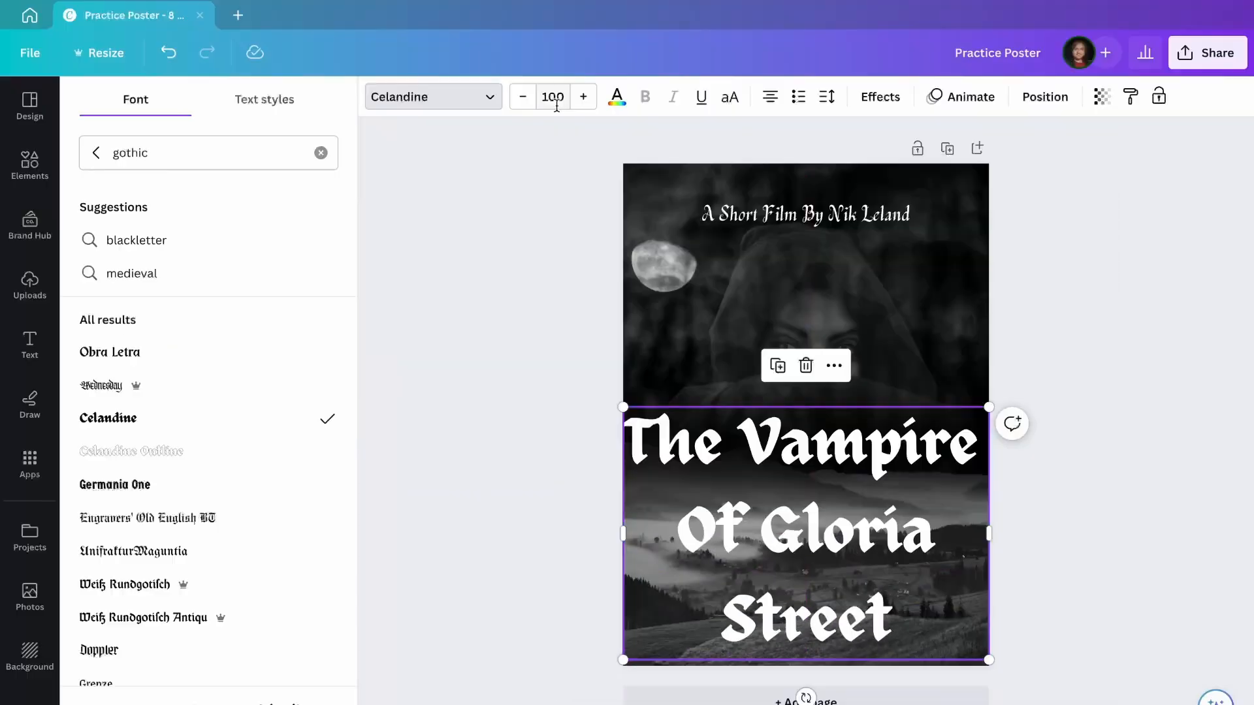
# Resize the title to 80 and move it down over the misty hills.
pyautogui.click(554, 98)
pyautogui.write('80')
pyautogui.press('Return')
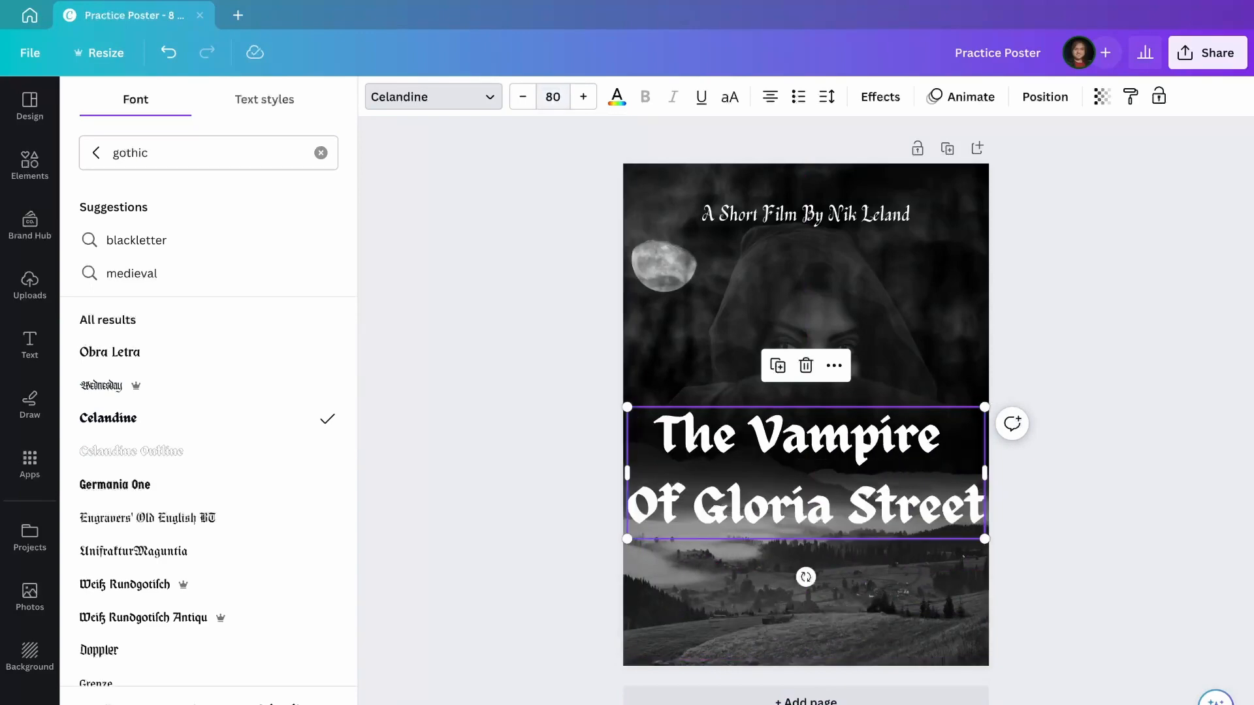
pyautogui.moveTo(902, 491); pyautogui.dragTo(903, 552)
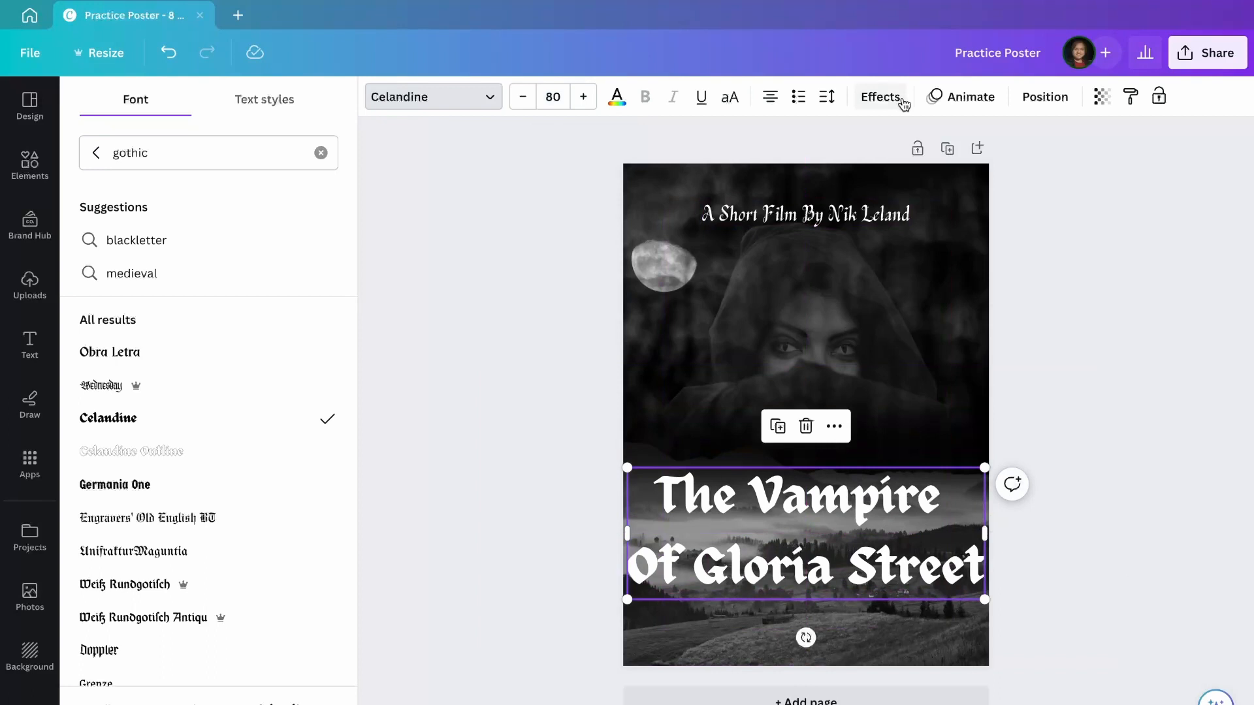
pyautogui.click(903, 103)
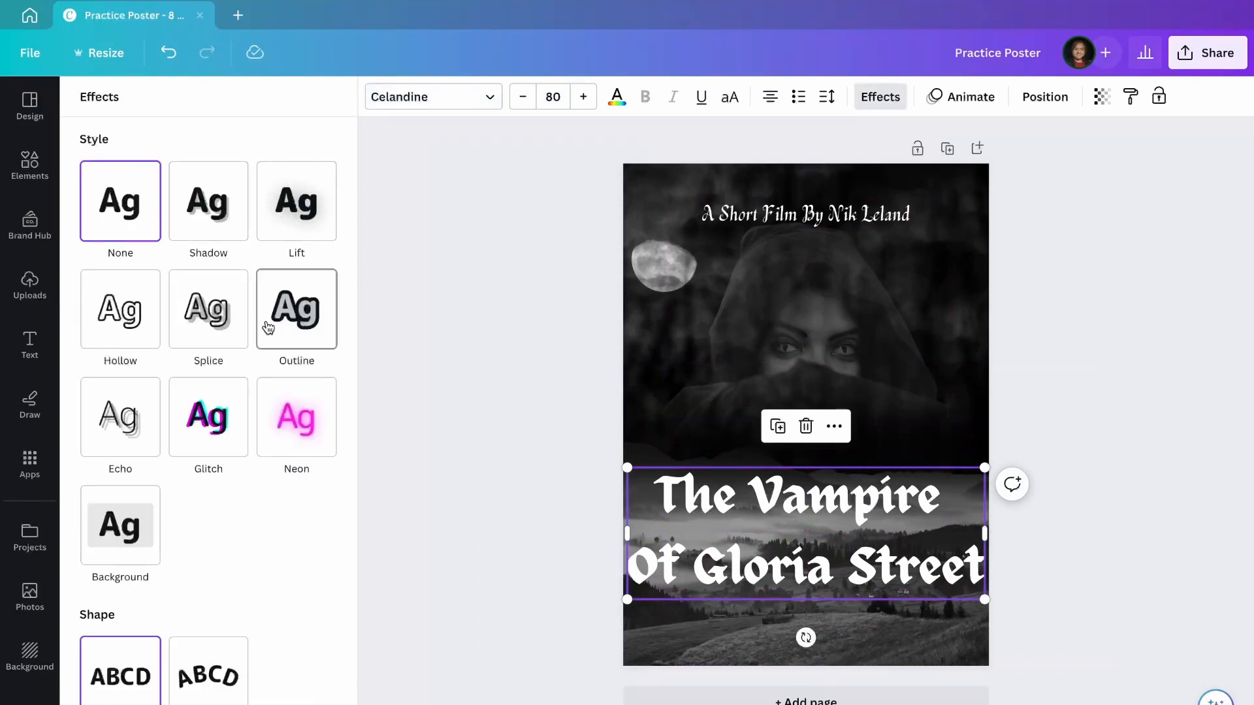
# Apply a Shadow effect to the title and set its colour to black.
pyautogui.click(207, 191)
pyautogui.click(324, 475)
pyautogui.scroll(-3, 144, 424)
pyautogui.scroll(3, 144, 424)
pyautogui.scroll(-2, 143, 413)
pyautogui.scroll(2, 130, 366)
pyautogui.click(105, 225)
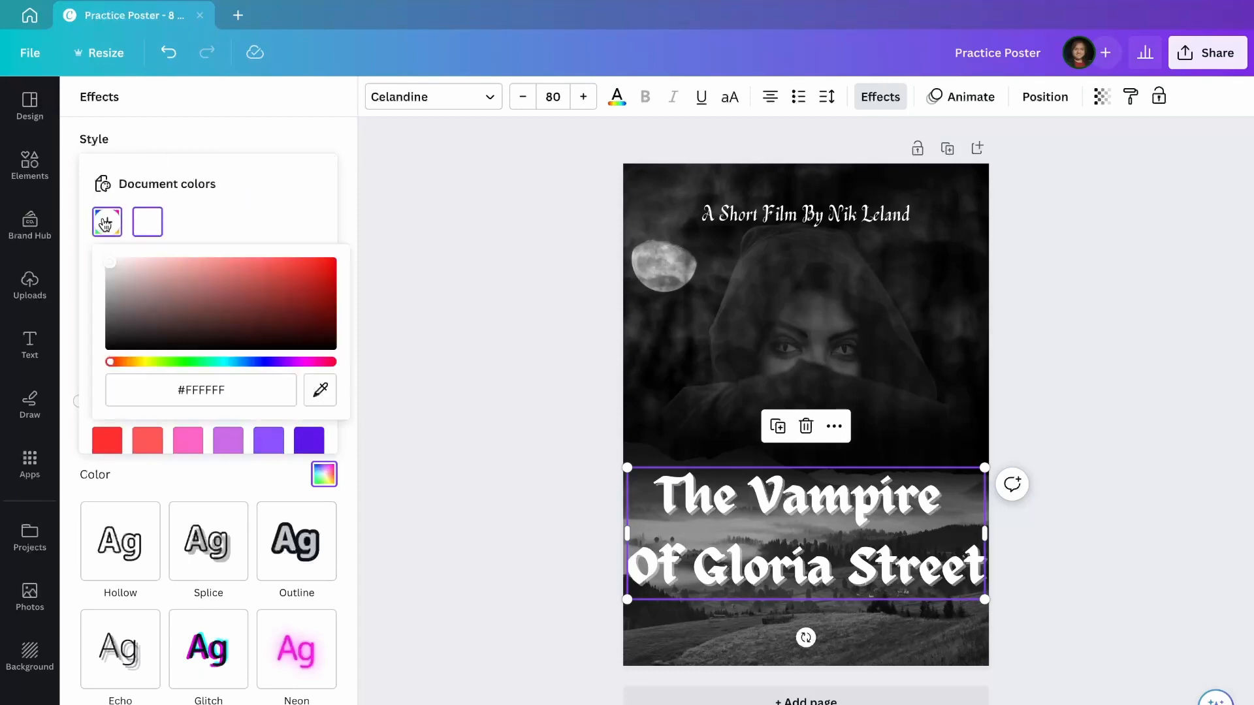
pyautogui.click(261, 115)
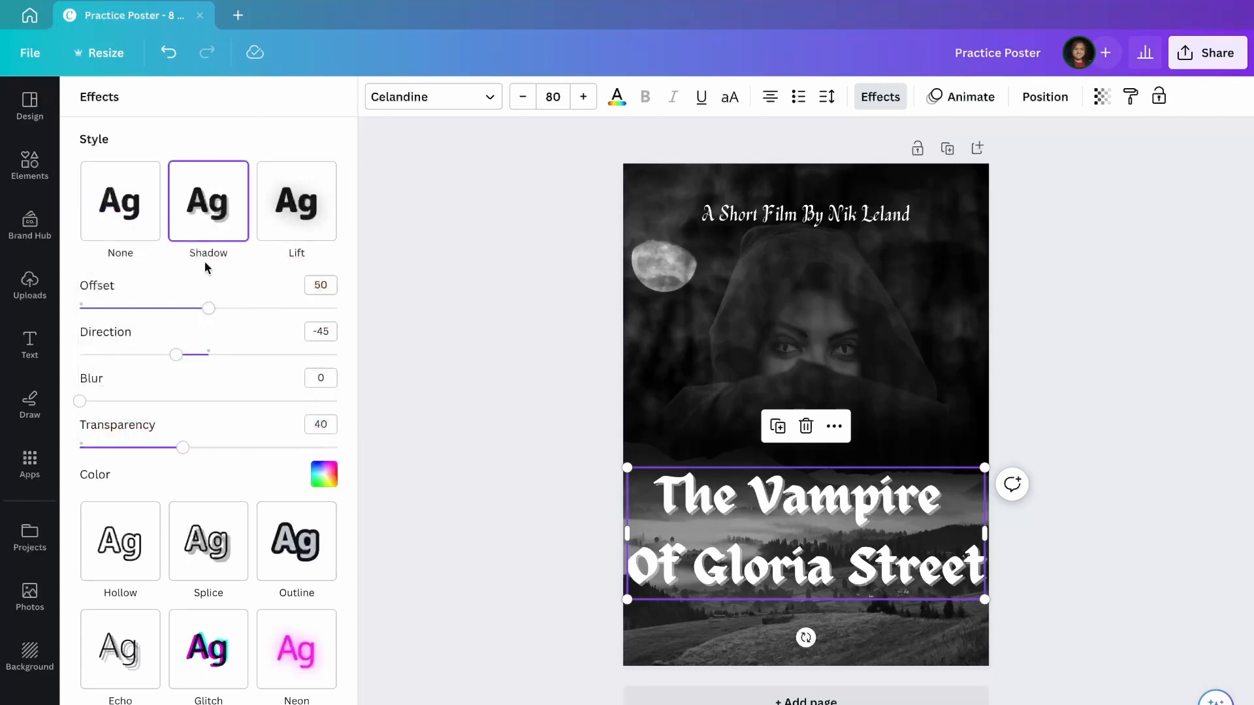
pyautogui.click(324, 474)
pyautogui.click(107, 401)
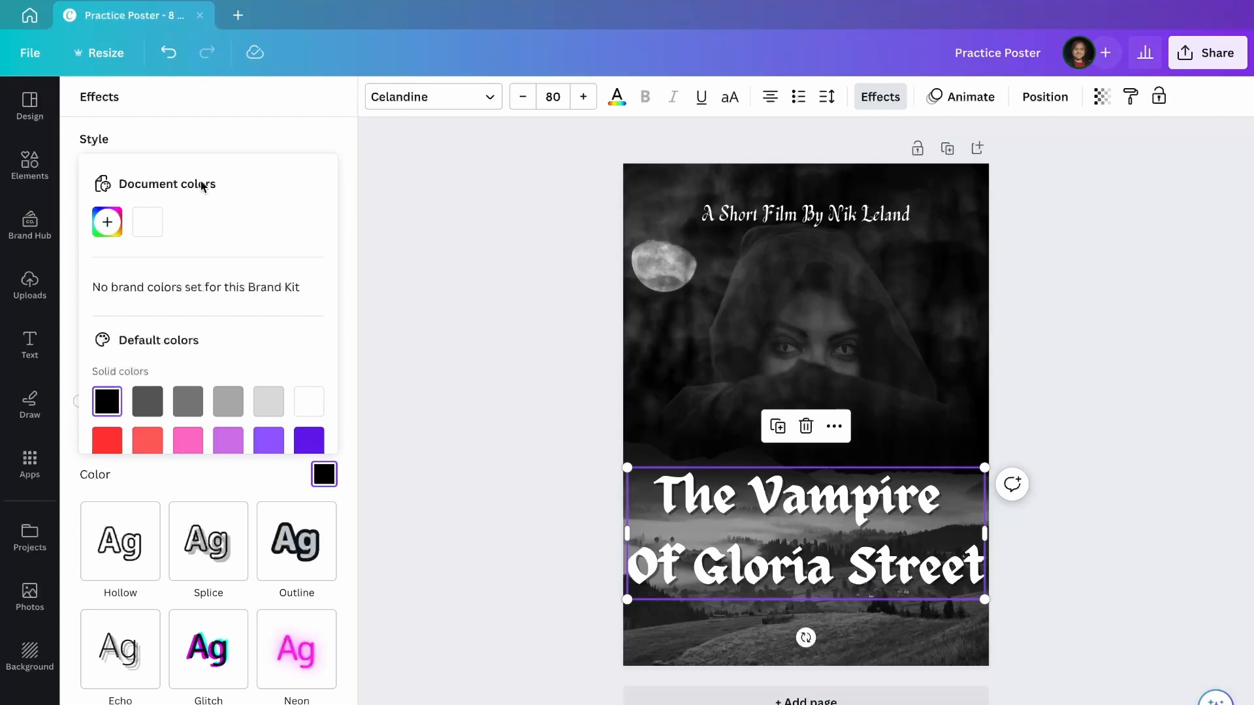
pyautogui.click(212, 136)
# Set the shadow blur to 100, transparency to 100 and direction to 63.
pyautogui.moveTo(169, 402); pyautogui.dragTo(348, 404)
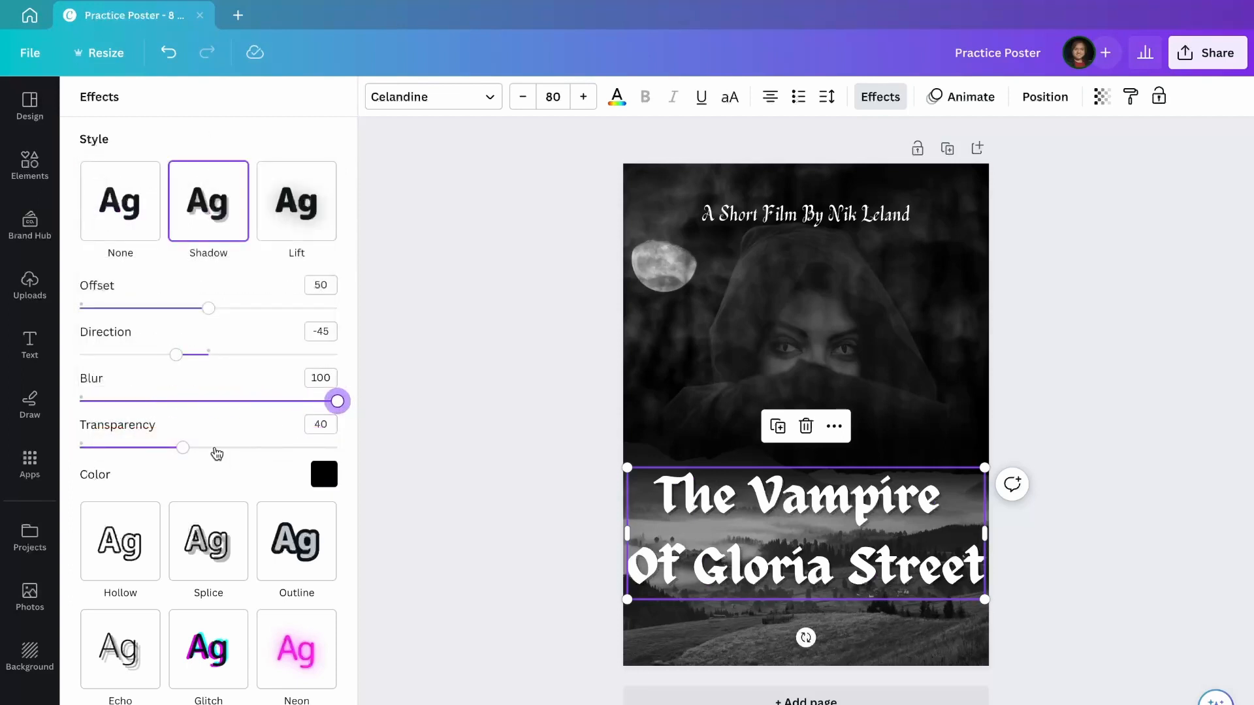
pyautogui.moveTo(215, 454); pyautogui.dragTo(393, 454)
pyautogui.moveTo(176, 355); pyautogui.dragTo(254, 359)
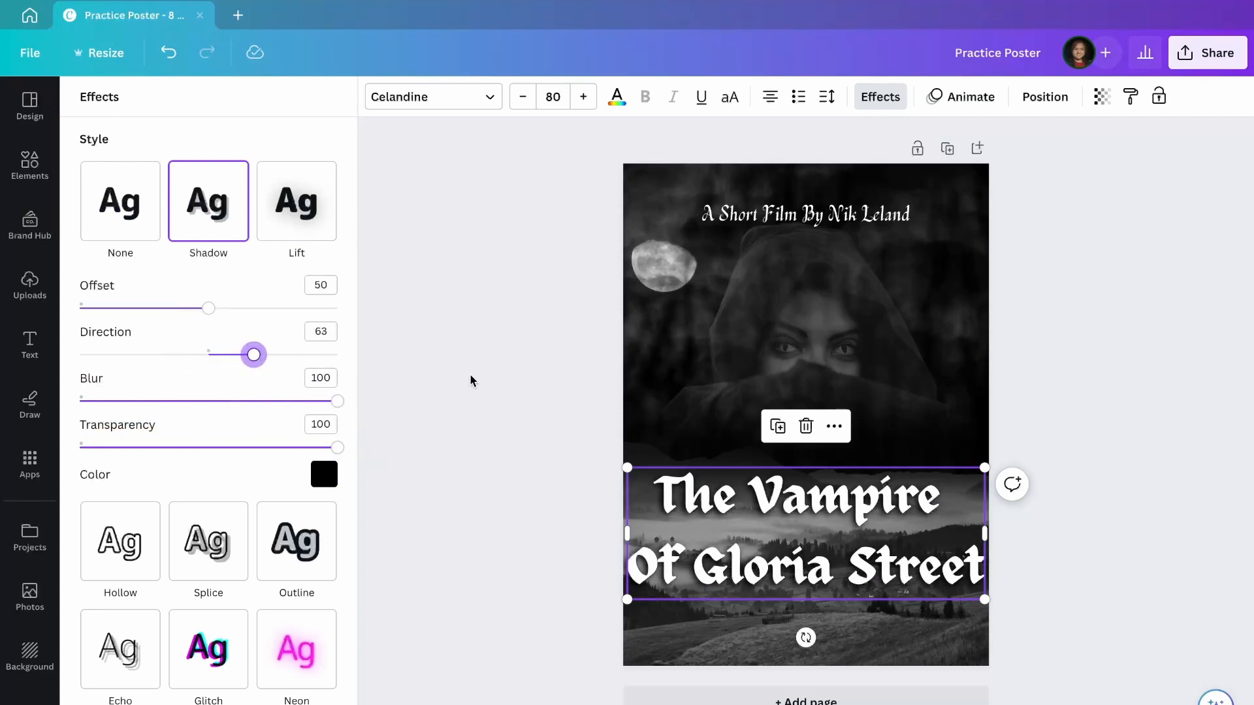
pyautogui.click(557, 274)
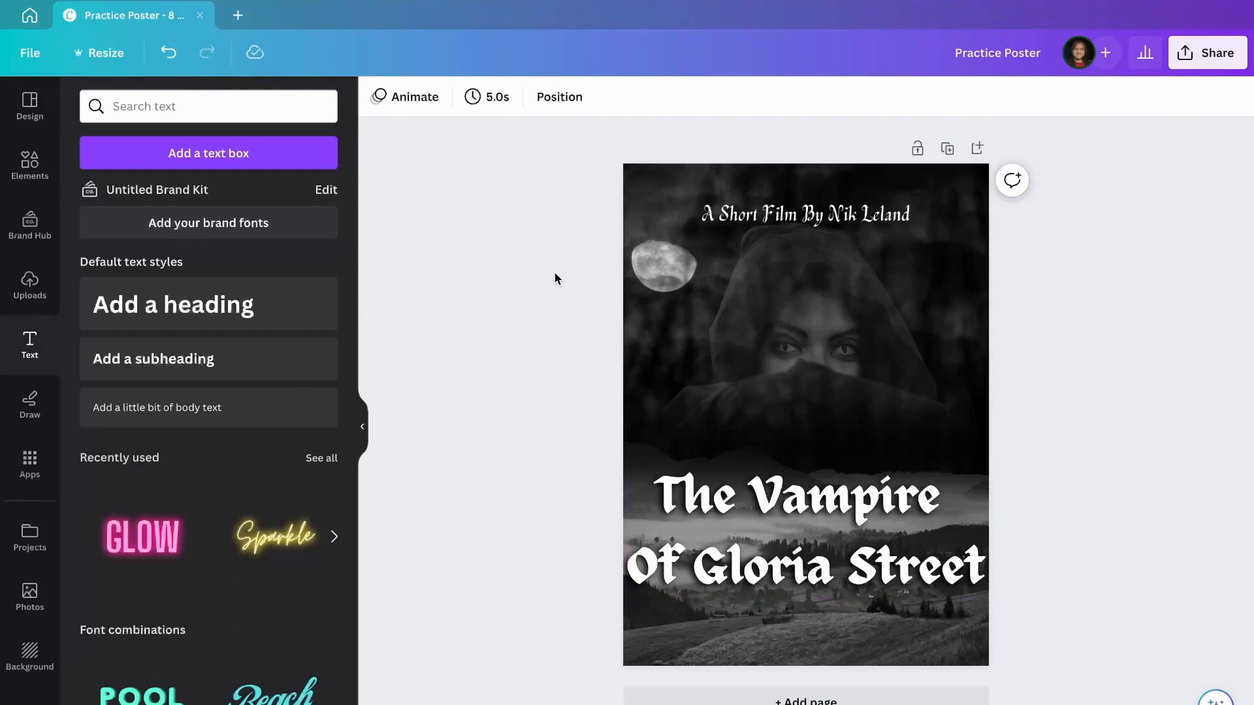
# Download the poster as a PNG and save it as Practice Poster.png in Downloads.
pyautogui.click(1208, 53)
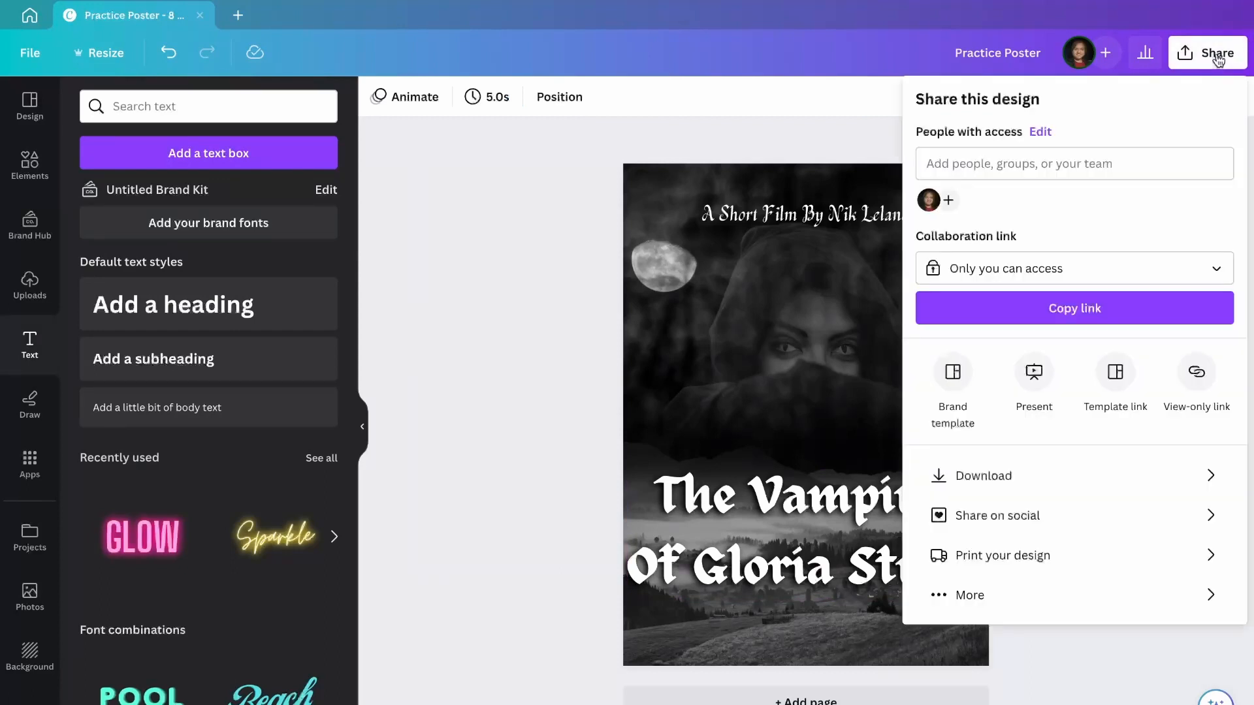
pyautogui.click(1046, 475)
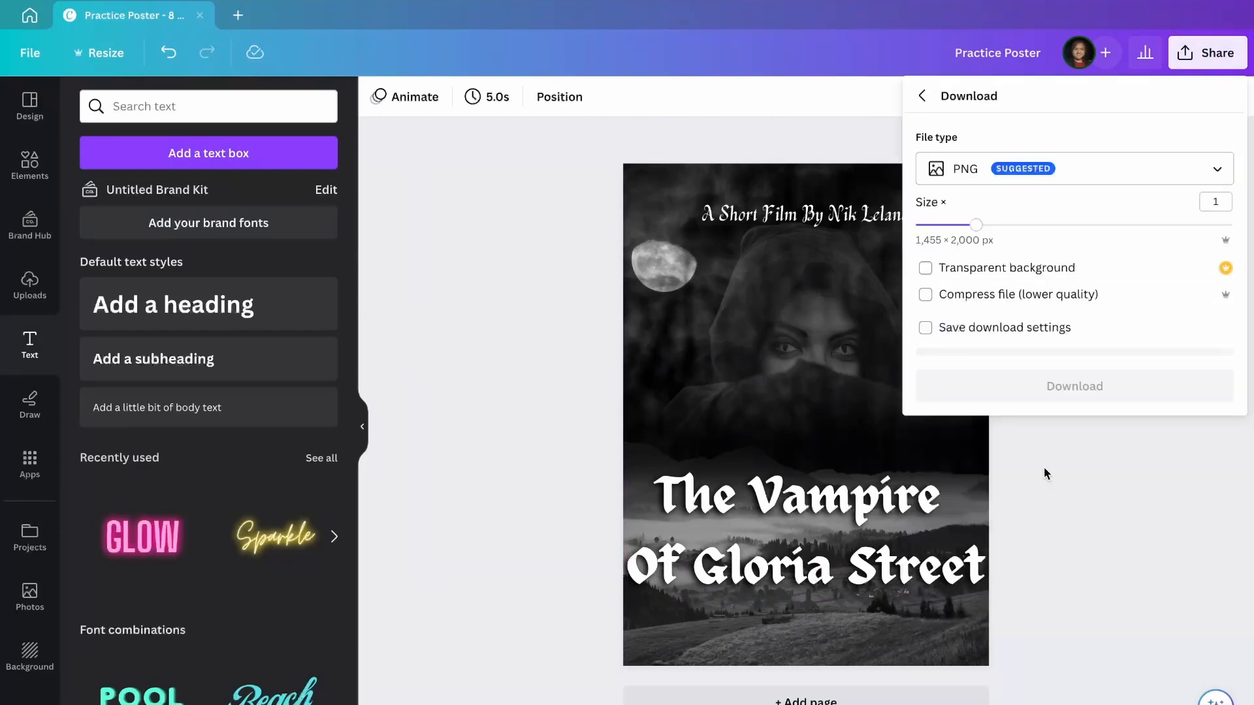
pyautogui.click(1008, 181)
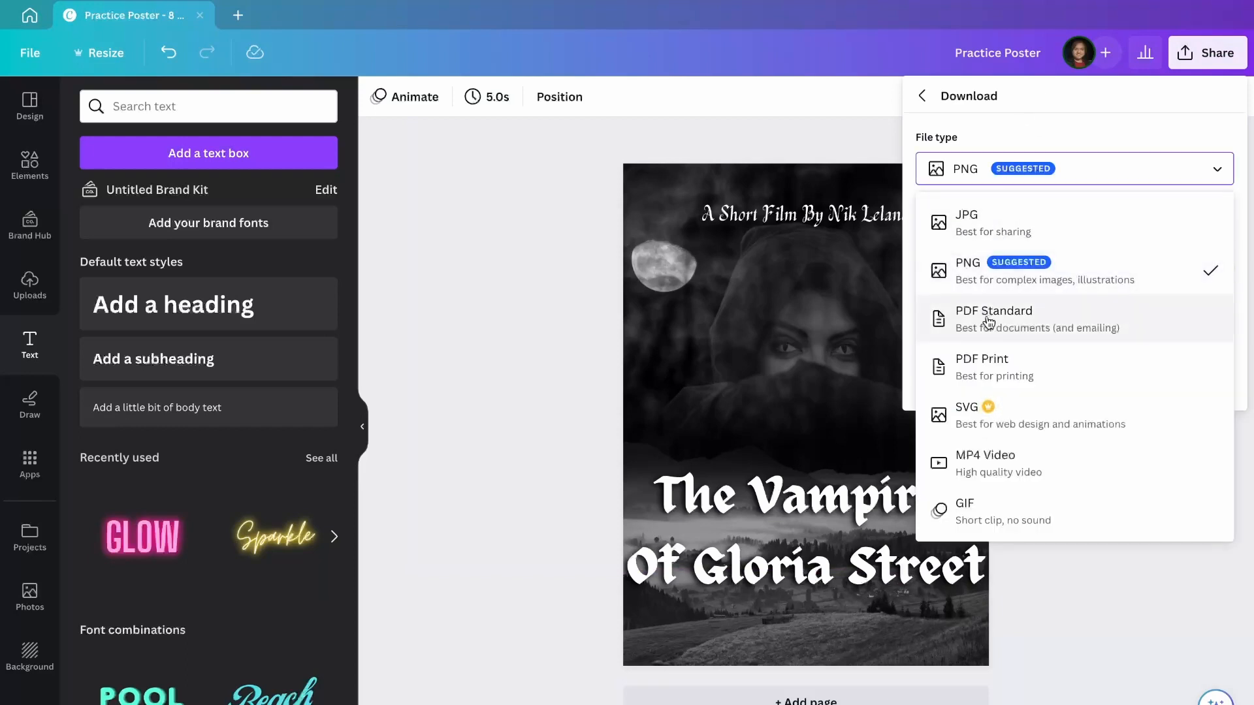
pyautogui.click(1022, 172)
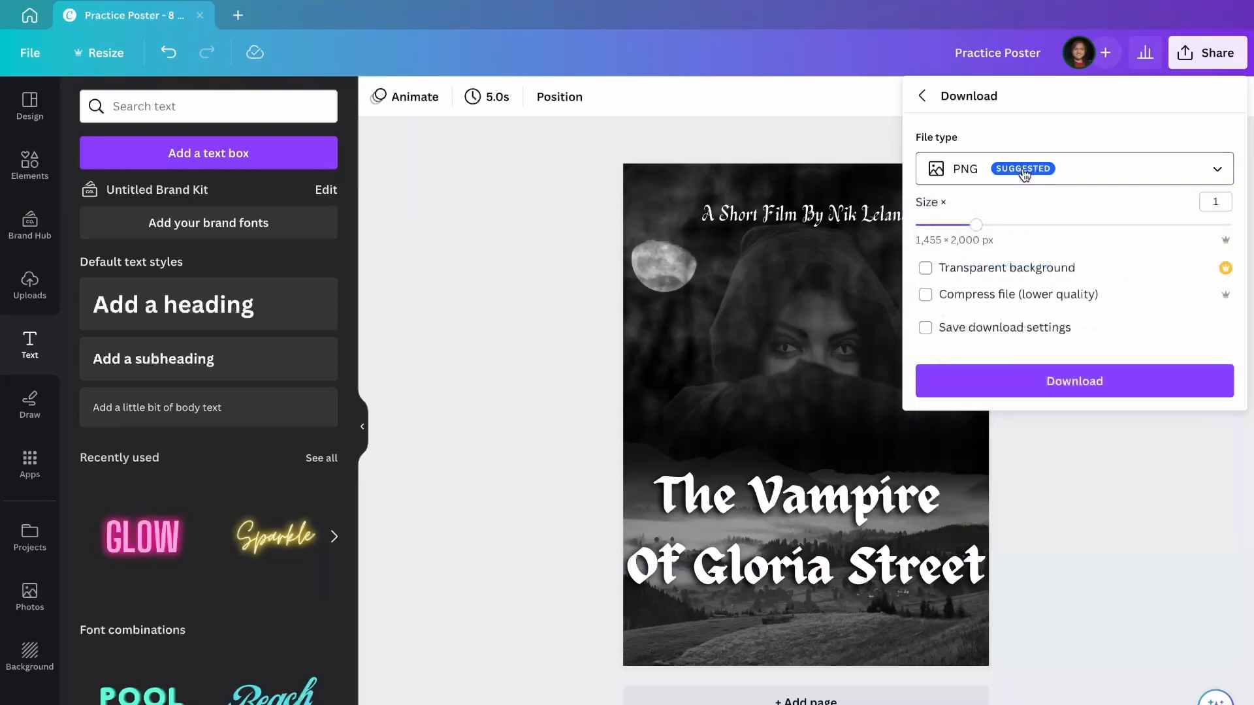
pyautogui.click(1002, 383)
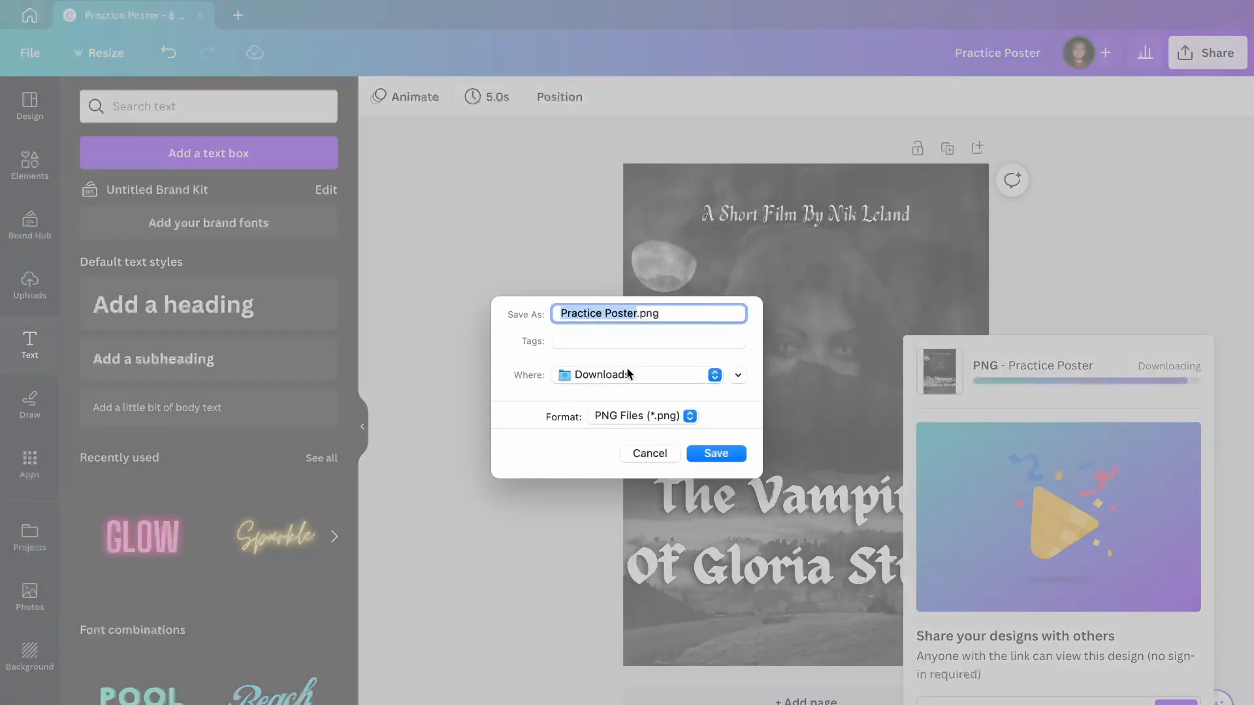
pyautogui.click(720, 452)
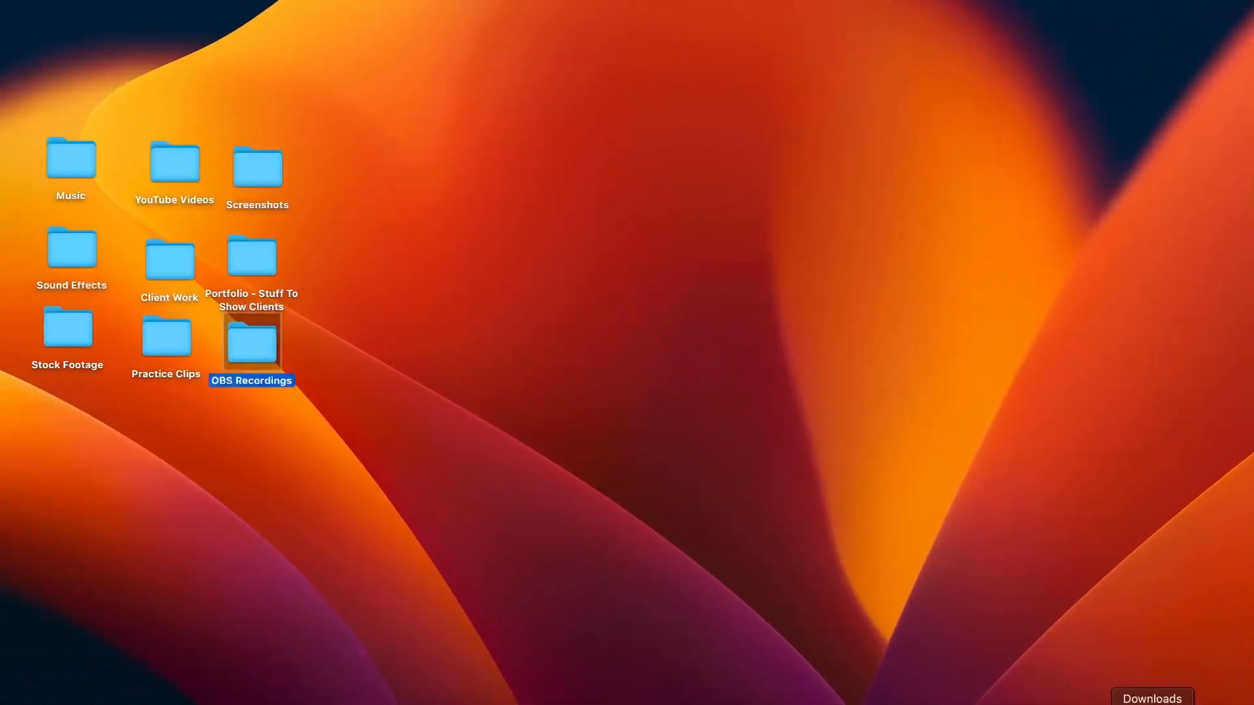
# Open Practice Poster.png from the Downloads stack in Preview.
pyautogui.click(1151, 701)
pyautogui.click(1153, 686)
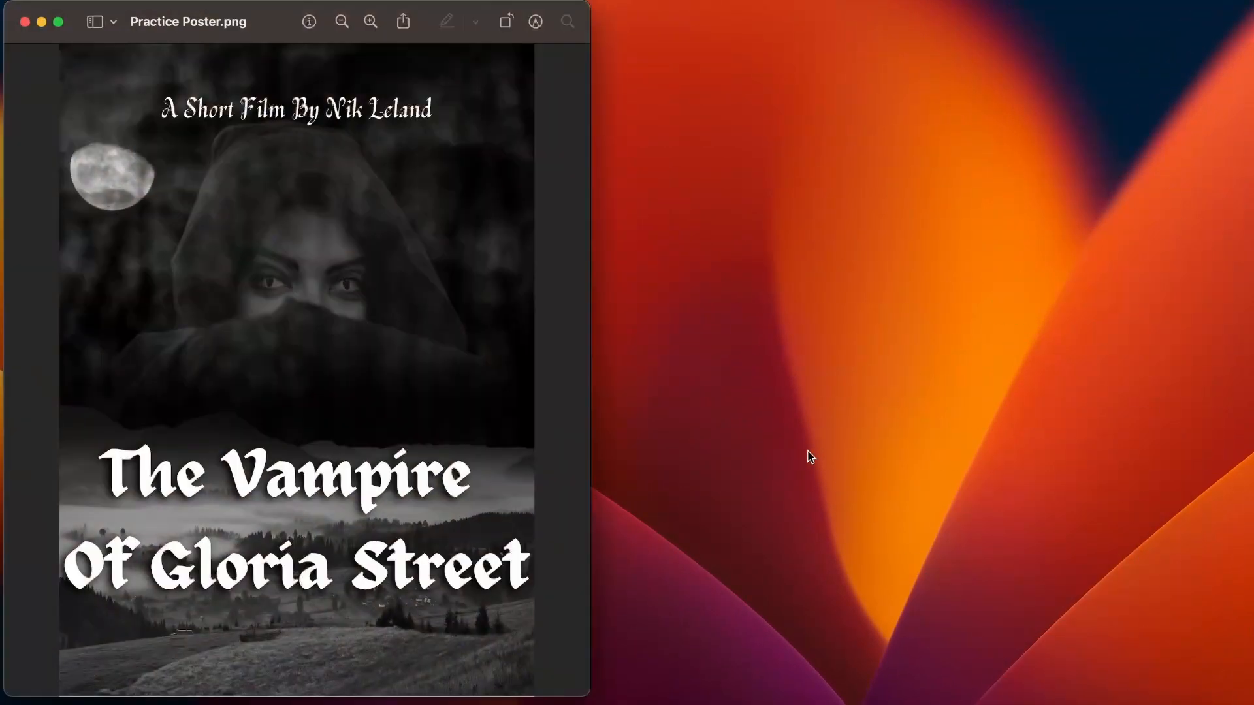